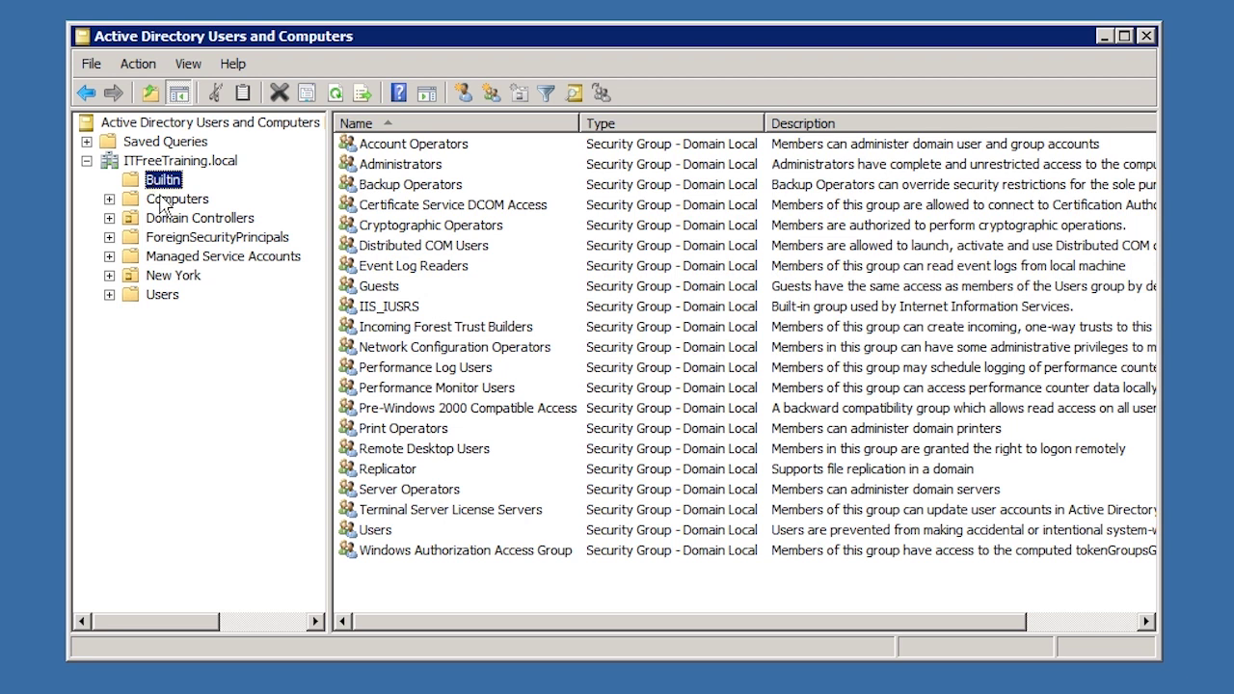
# Step: Examine the contents of the domain's Computers, Domain Controllers, ForeignSecurityPrincipals, Managed Service Accounts and Users folders
pyautogui.click(161, 202)
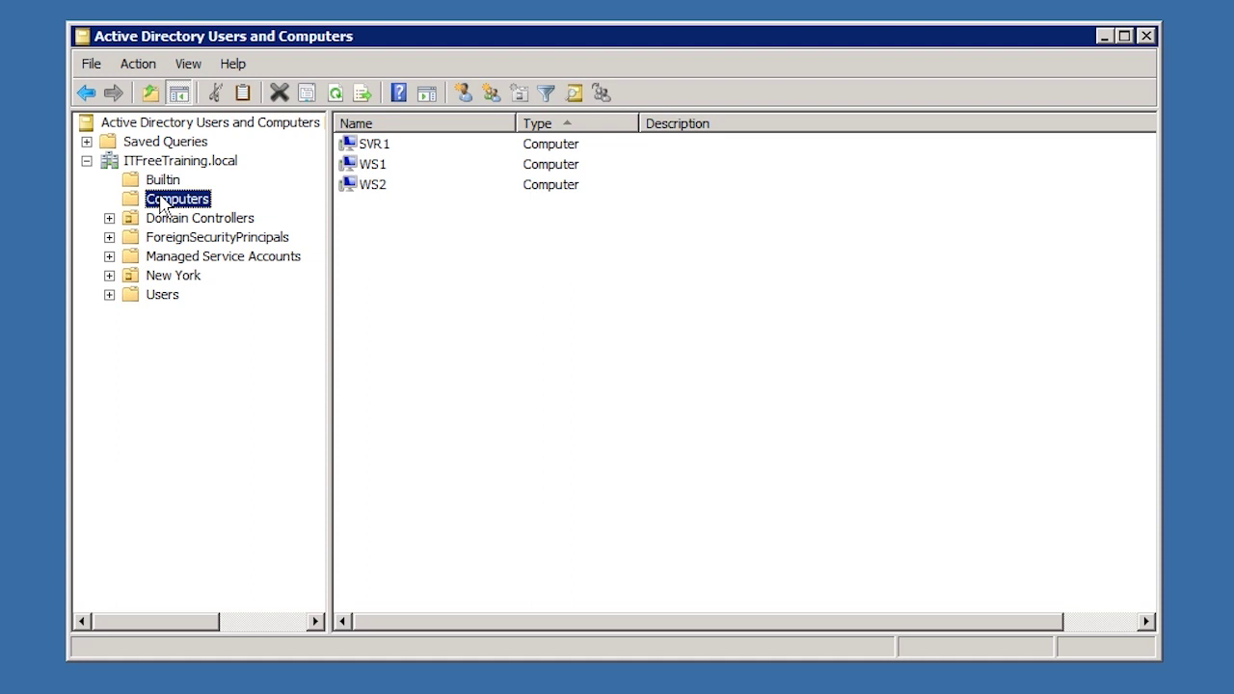
pyautogui.click(163, 221)
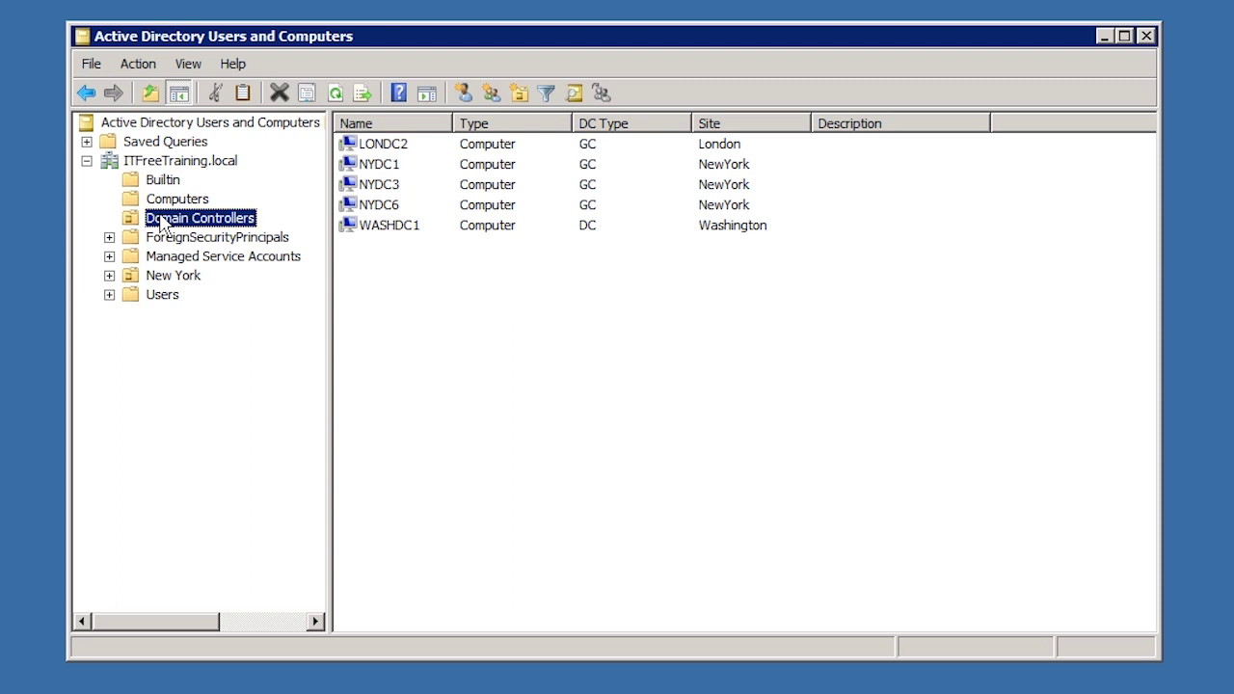
pyautogui.click(161, 239)
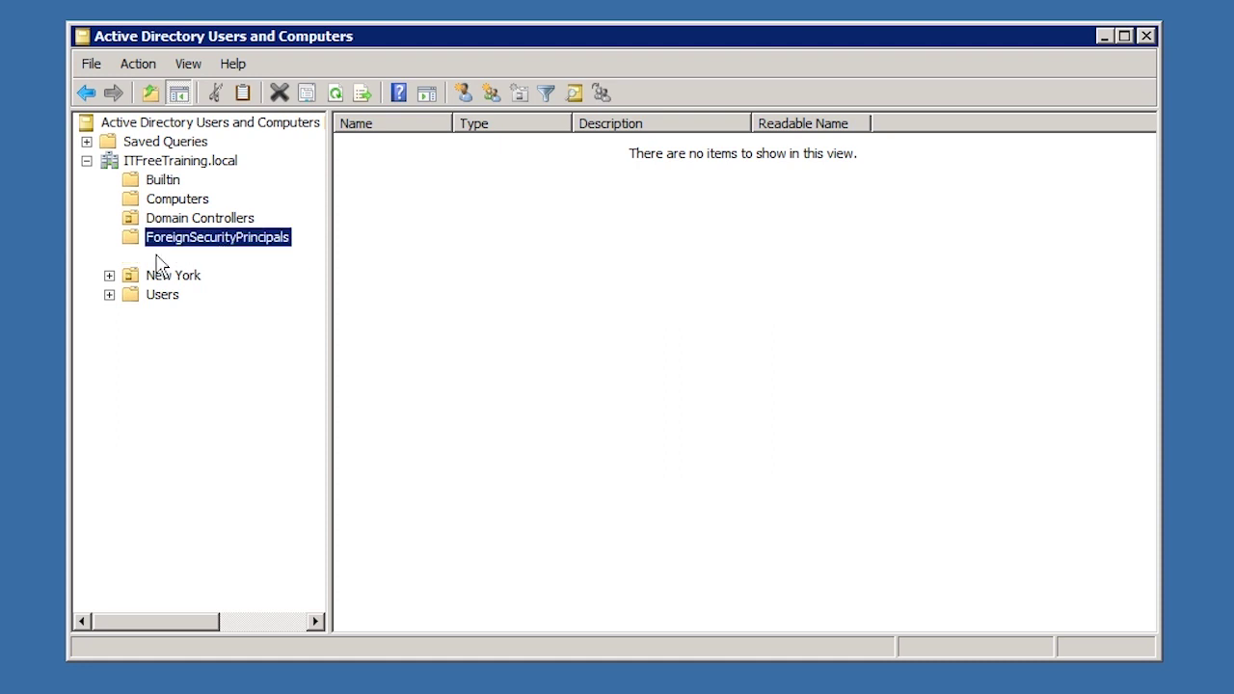
pyautogui.click(159, 259)
pyautogui.click(159, 265)
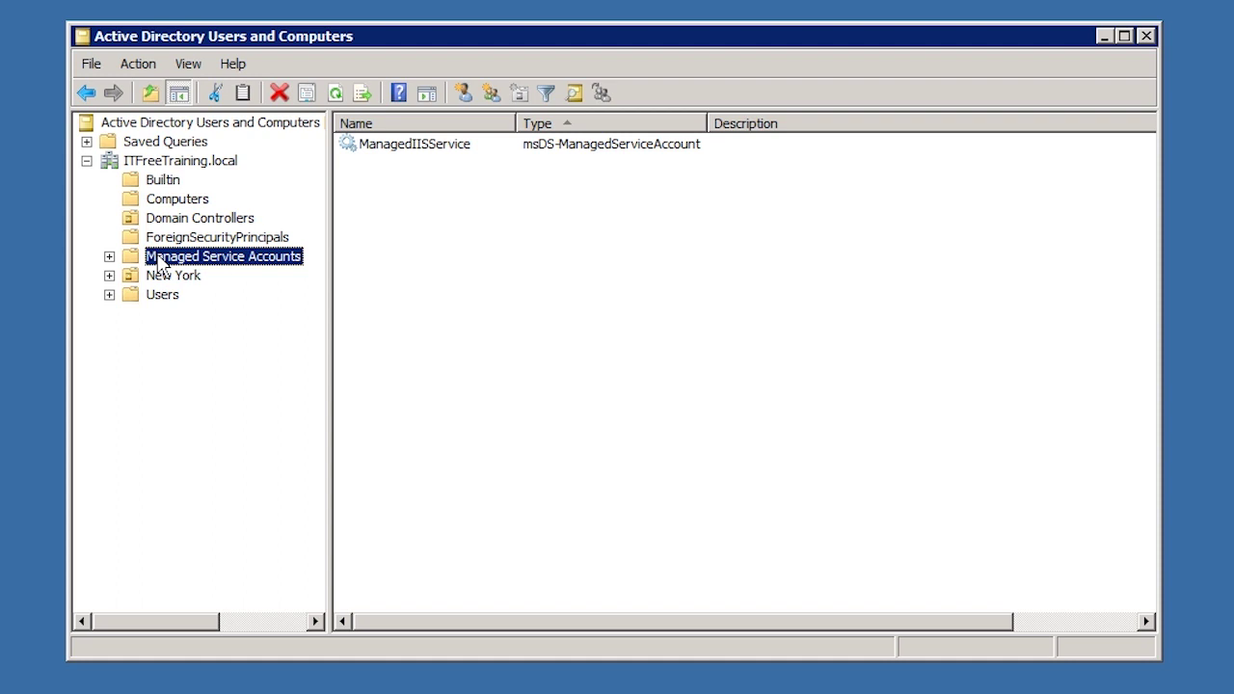
pyautogui.click(160, 296)
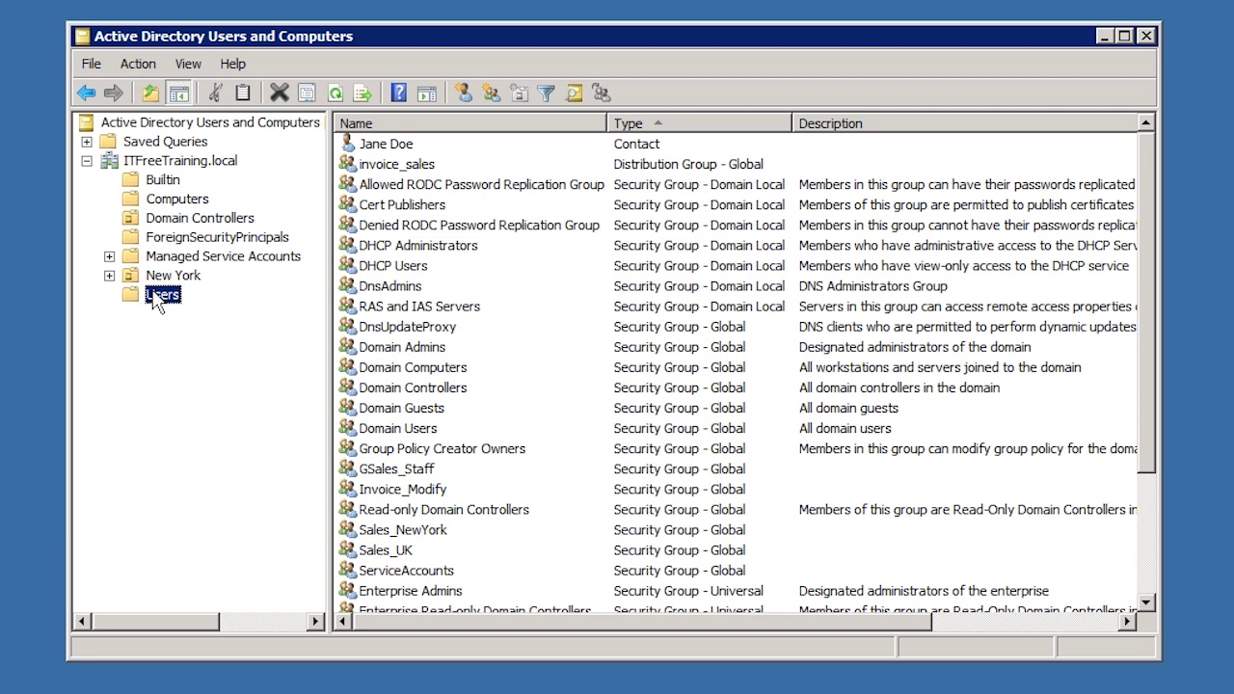
# Step: Create an organizational unit named Sales inside New York/Users, with protection from accidental deletion enabled
pyautogui.click(109, 275)
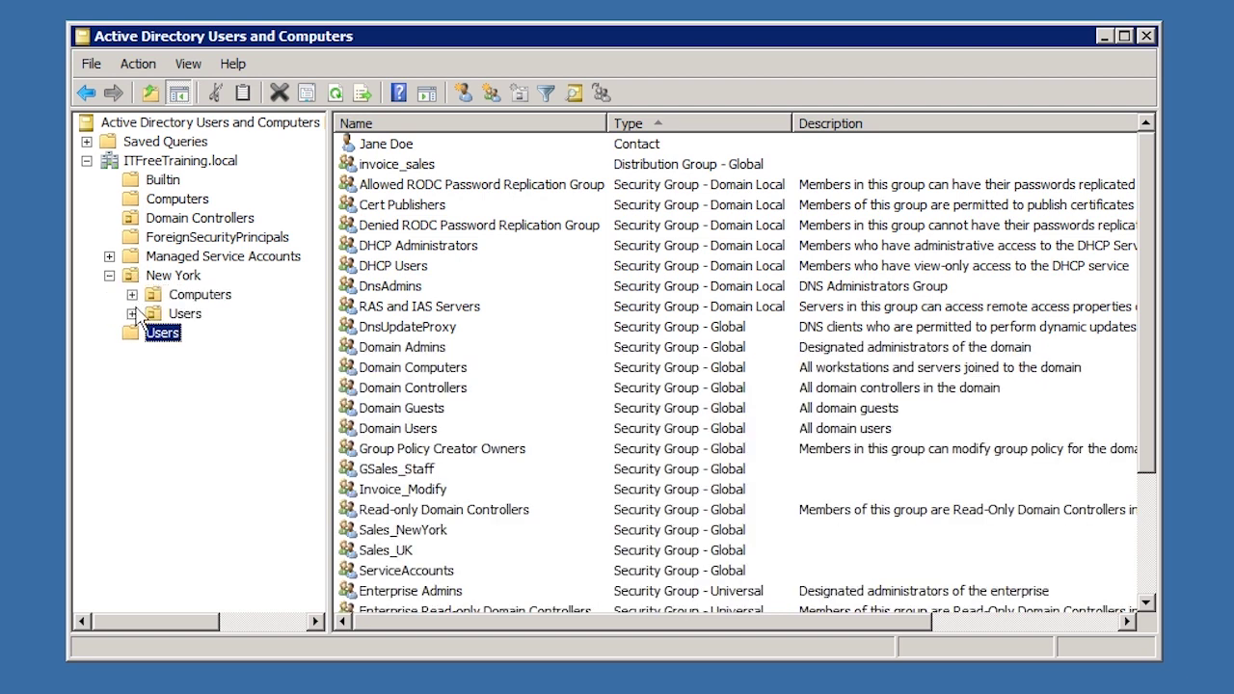
pyautogui.click(132, 313)
pyautogui.click(175, 314)
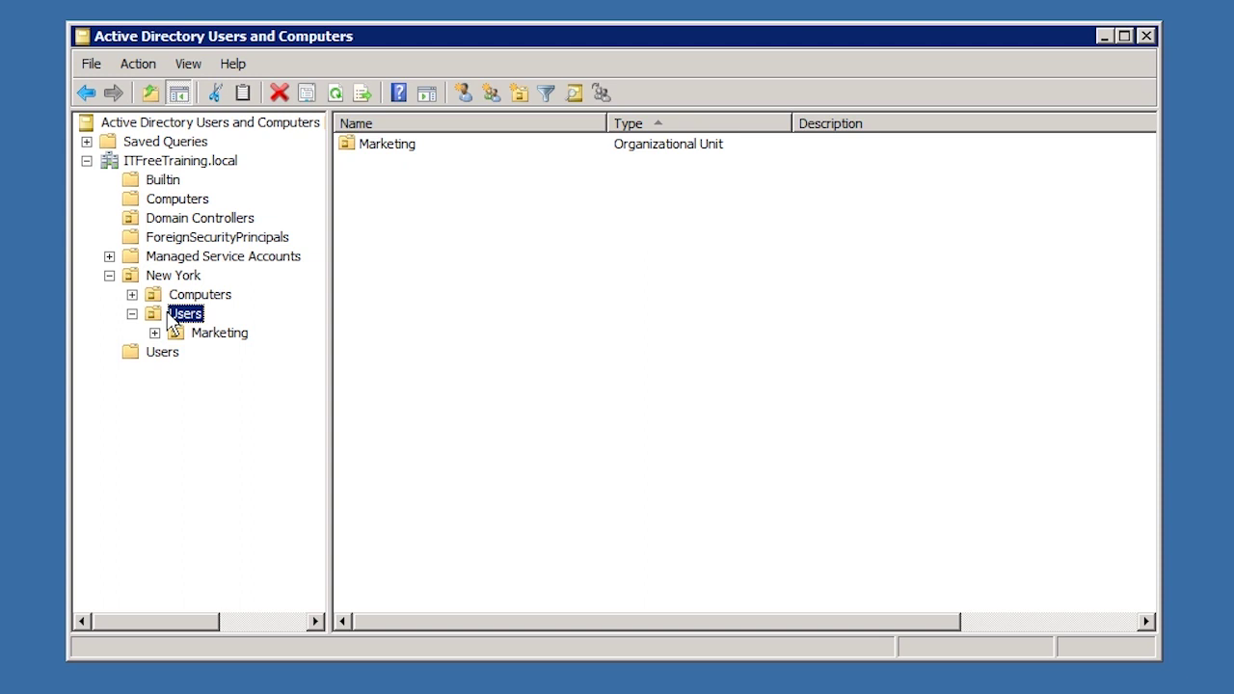
pyautogui.rightClick(170, 313)
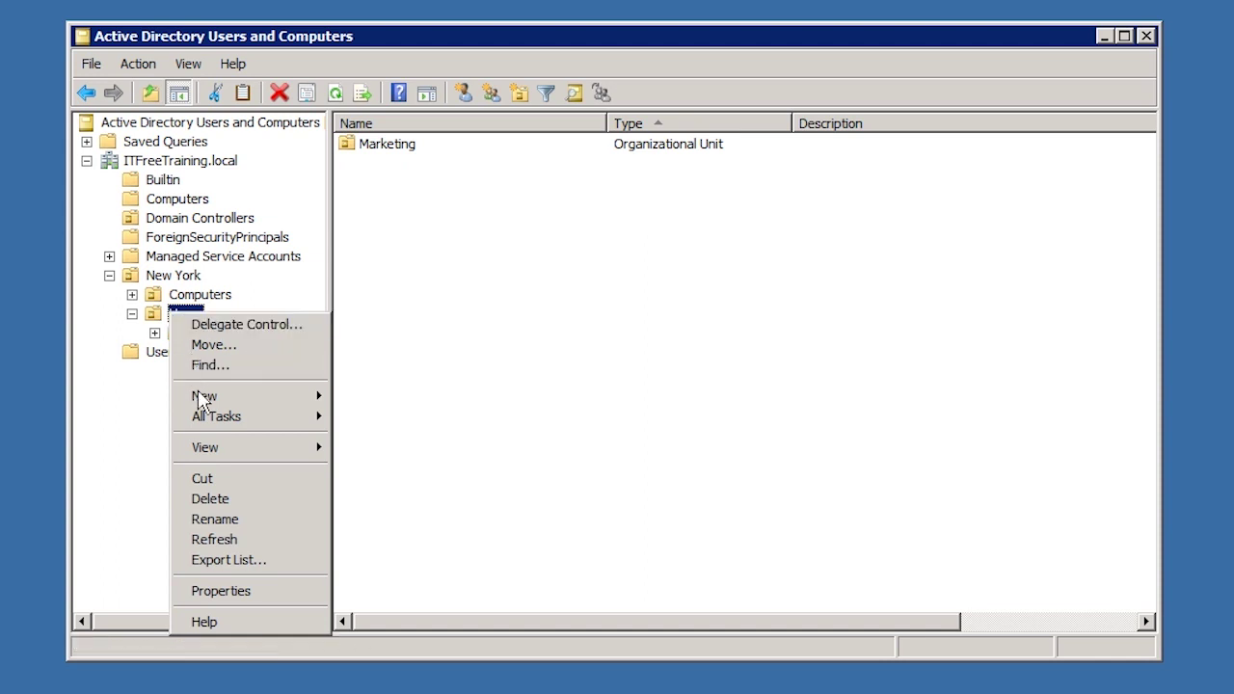
pyautogui.moveTo(199, 393)
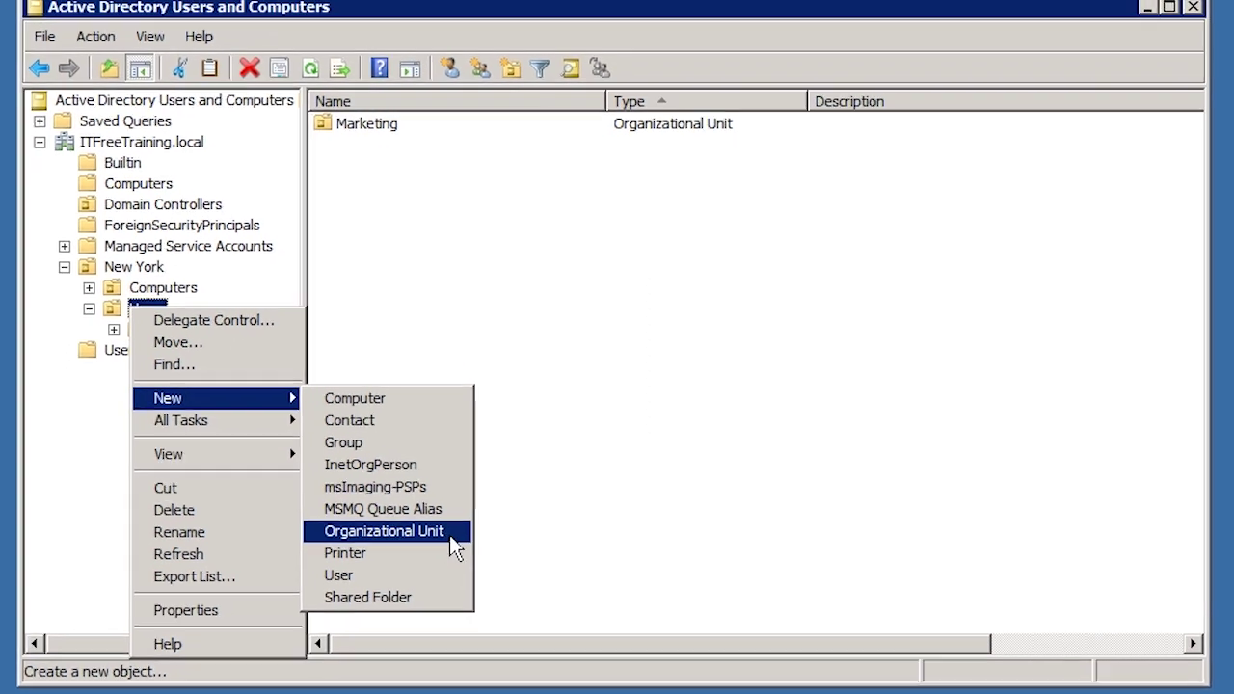
pyautogui.click(464, 525)
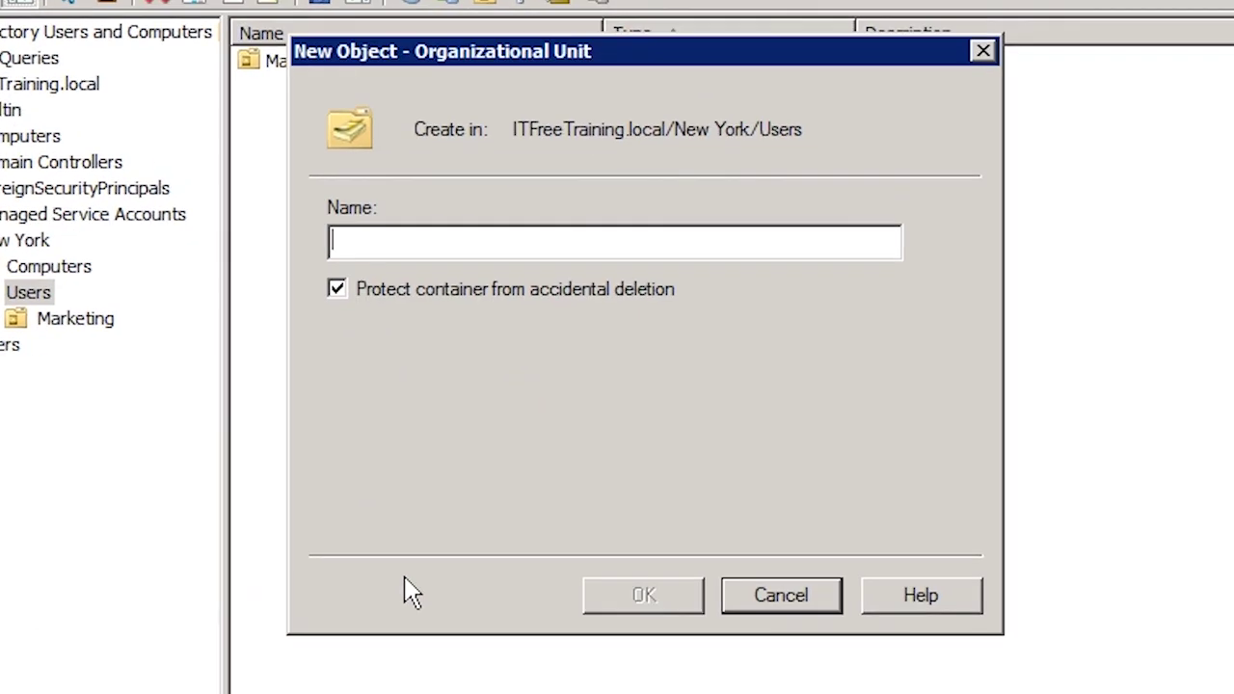
pyautogui.write('Sales')
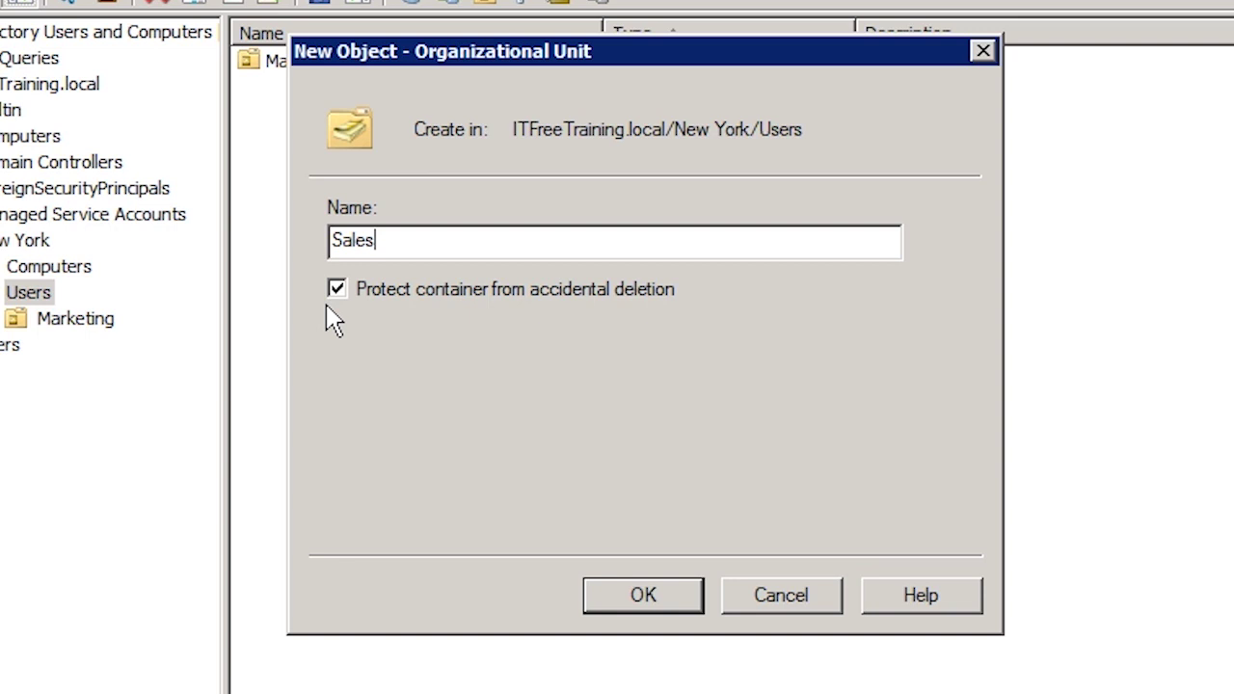
pyautogui.click(643, 595)
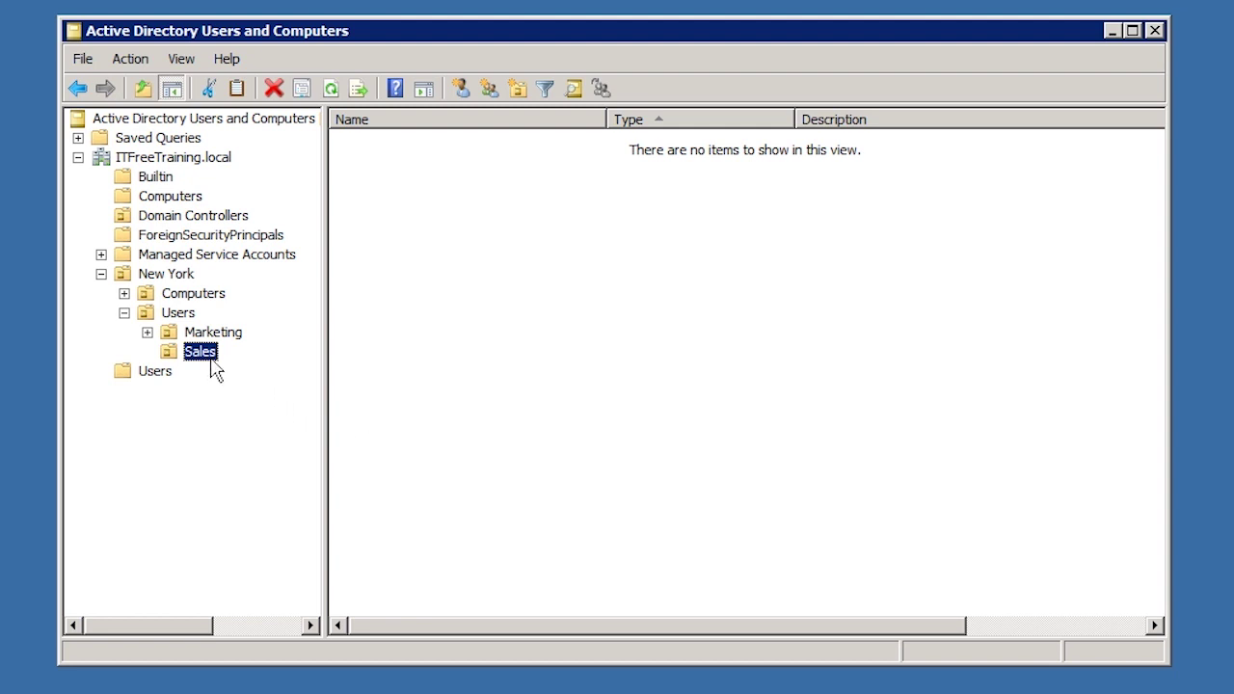
# Step: Try to move the Sales organizational unit into New York's Computers organizational unit
pyautogui.click(214, 330)
pyautogui.moveTo(216, 323); pyautogui.dragTo(199, 297)
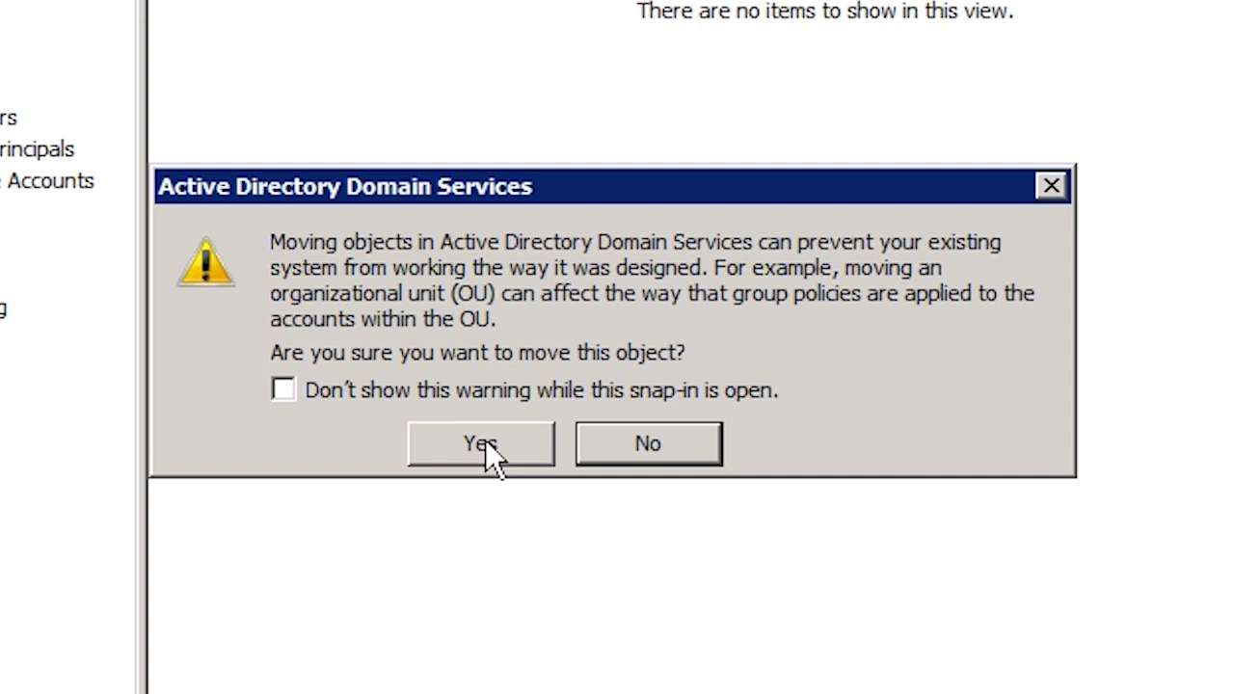
pyautogui.click(485, 442)
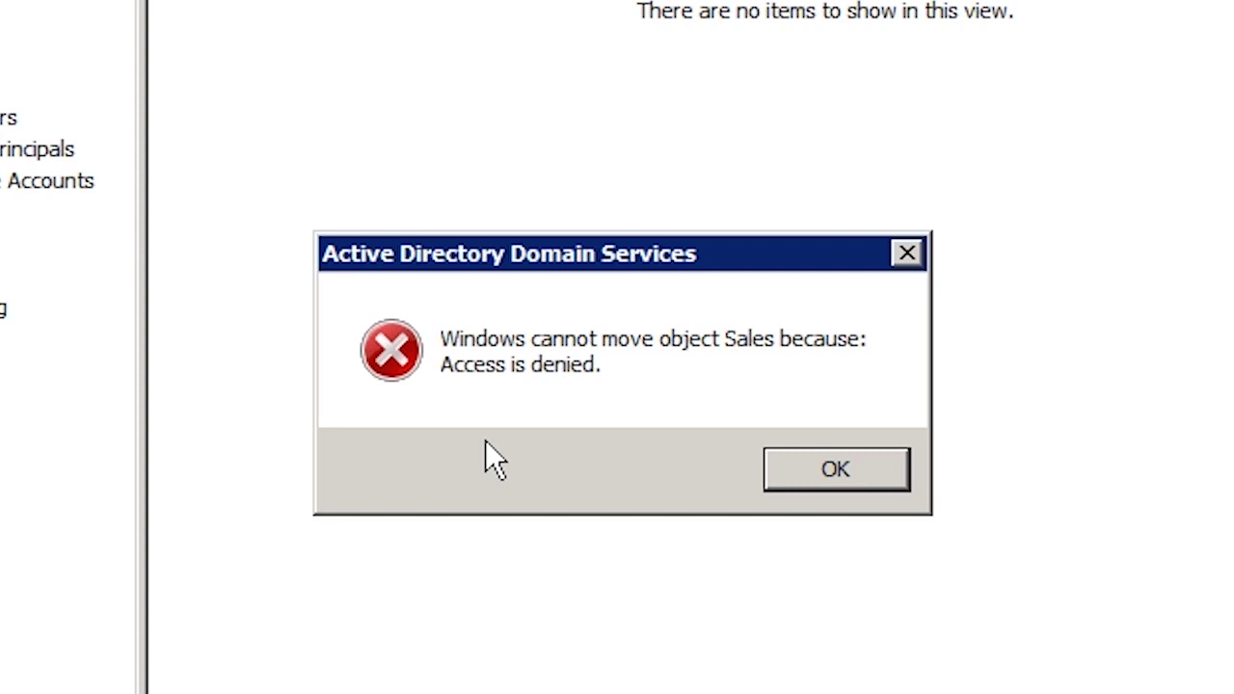
pyautogui.click(817, 468)
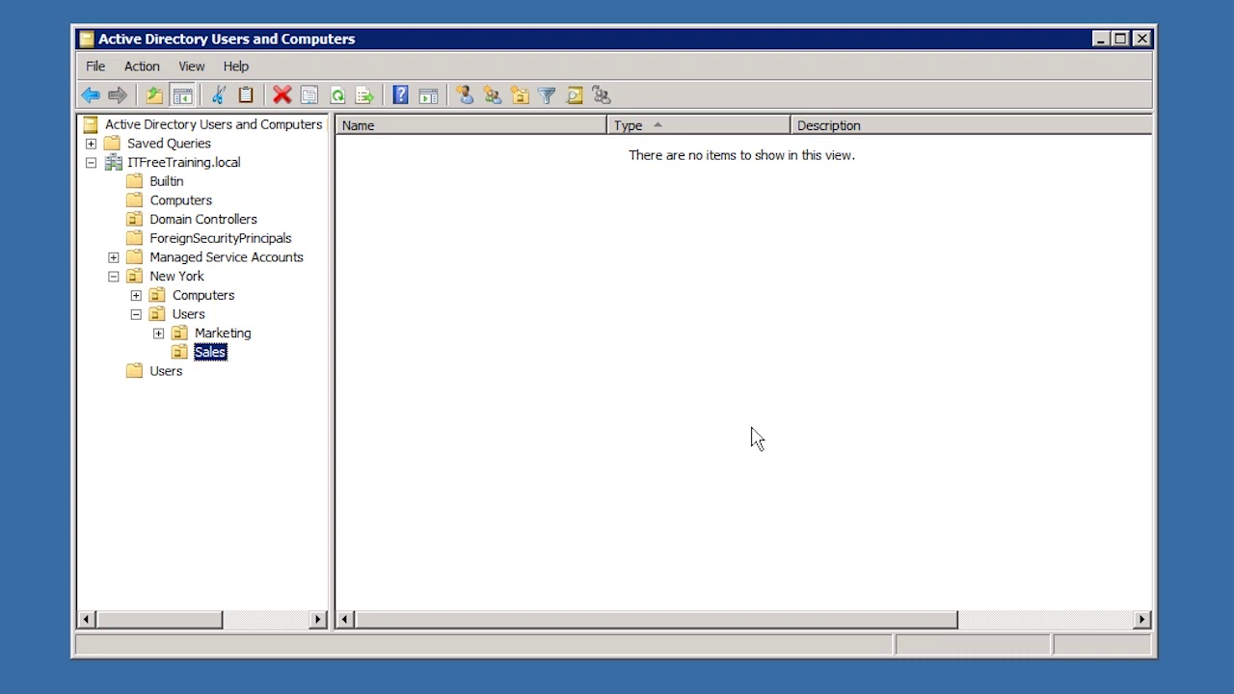
# Step: Enable Advanced Features and open the properties of the Sales organizational unit under New York/Users
pyautogui.click(192, 67)
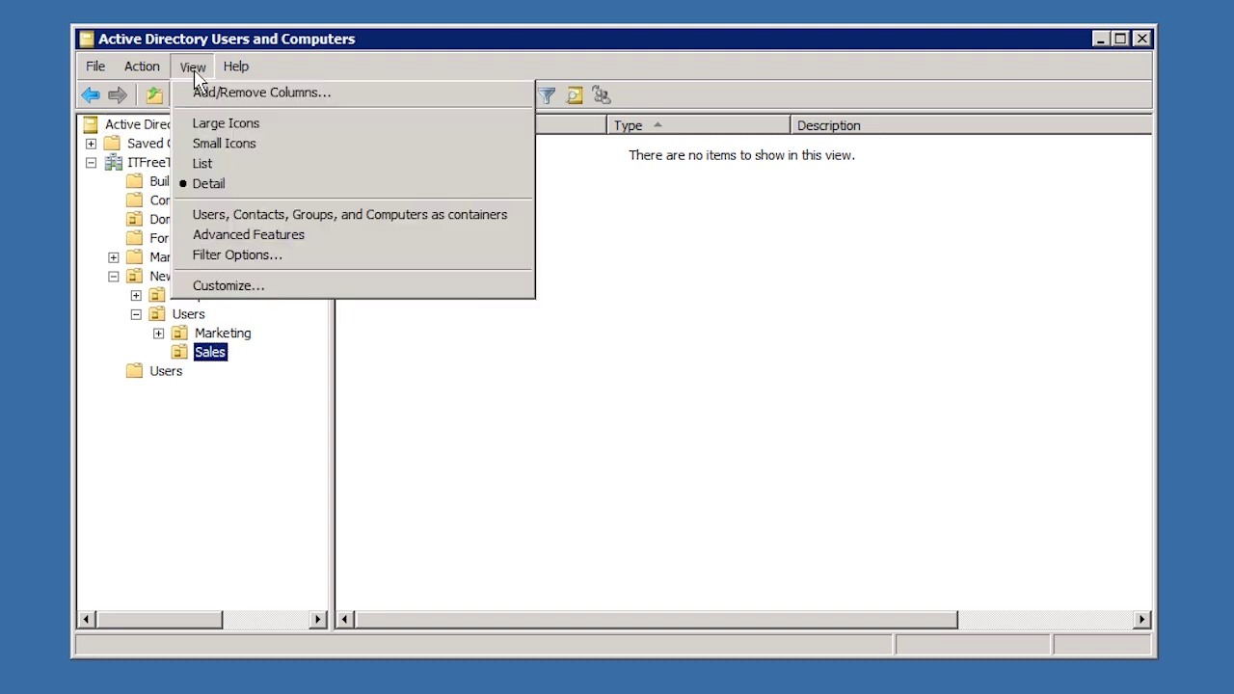
pyautogui.click(384, 234)
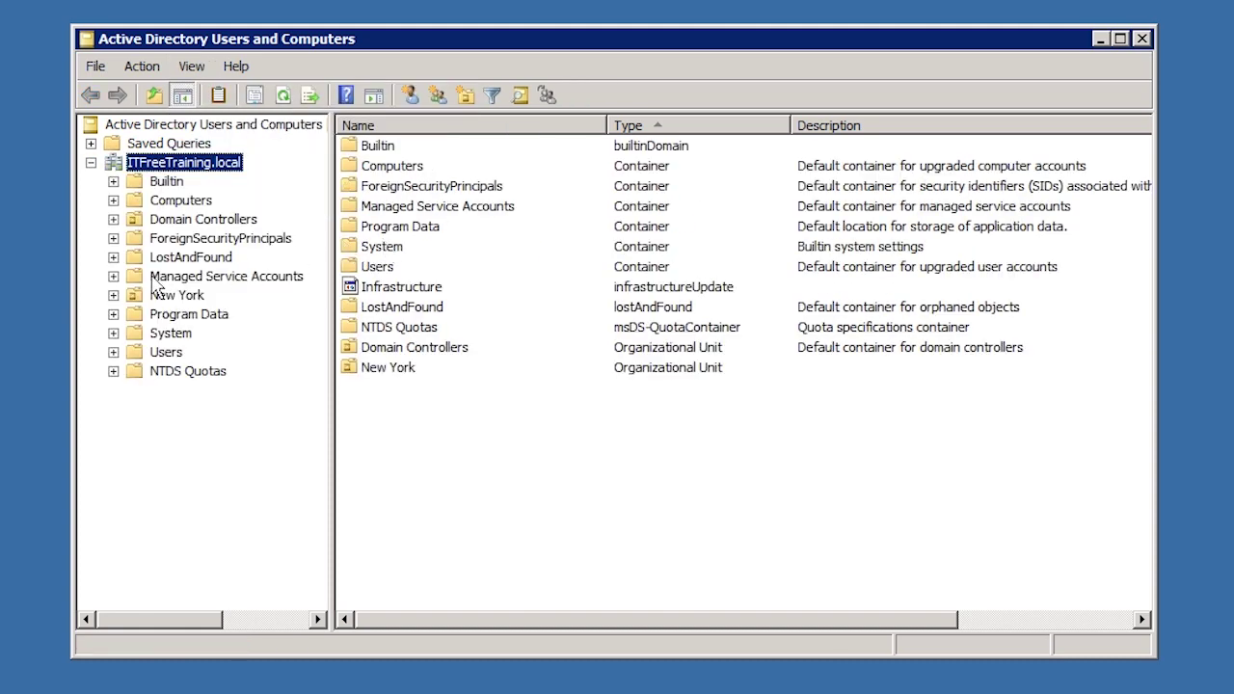
pyautogui.click(114, 295)
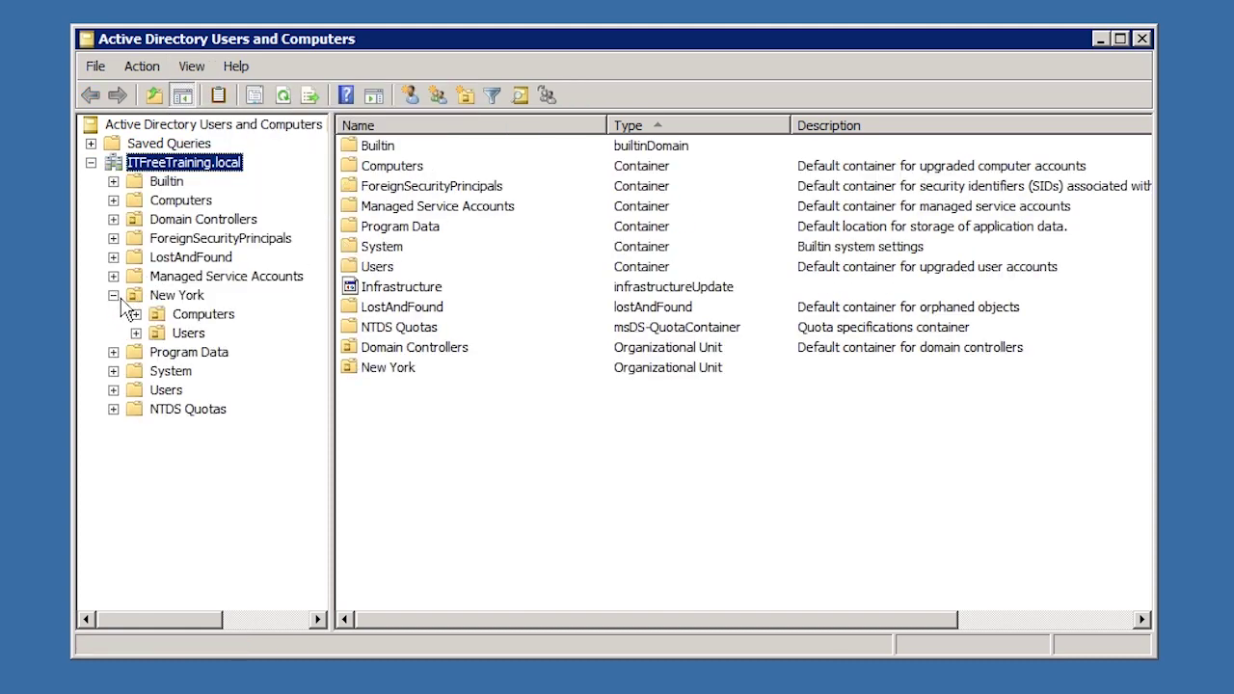
pyautogui.click(136, 332)
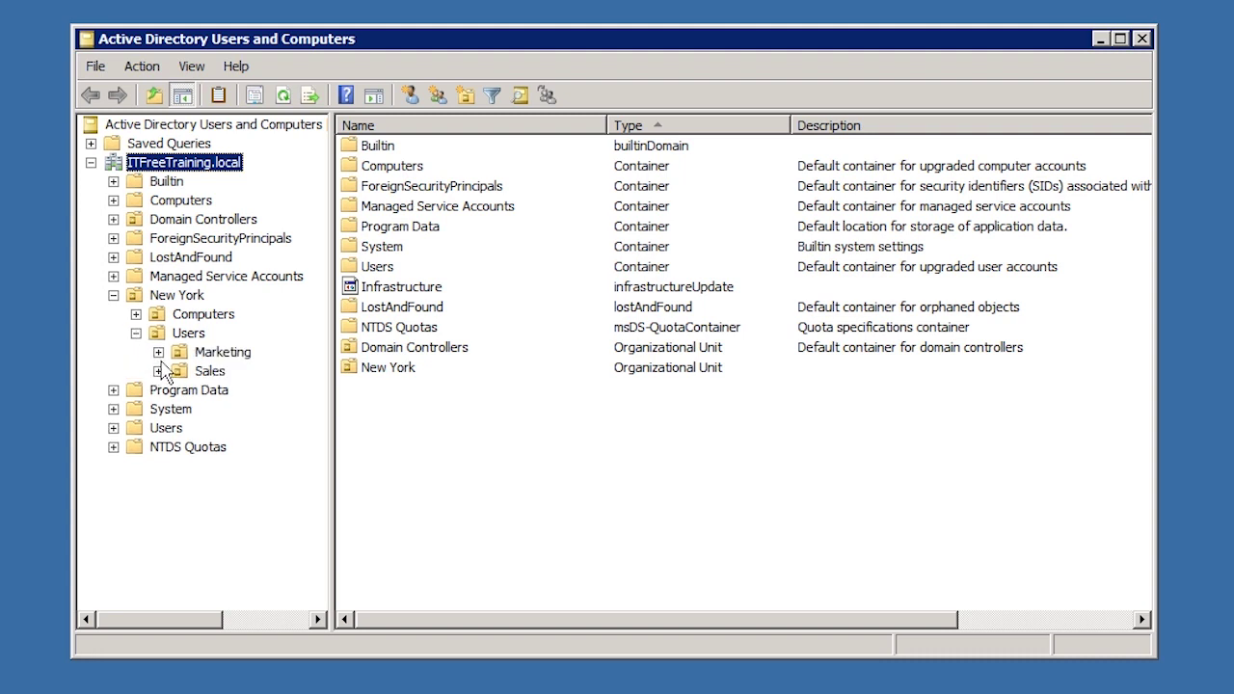
pyautogui.click(211, 373)
pyautogui.rightClick(214, 374)
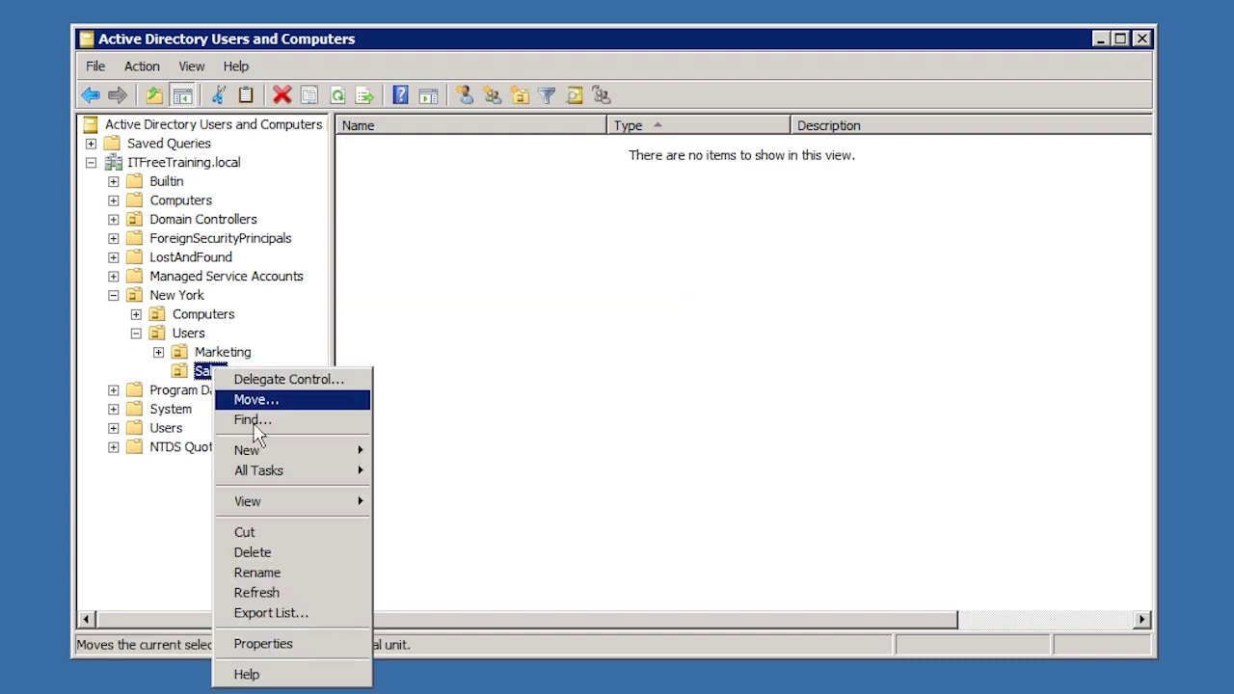
pyautogui.click(325, 644)
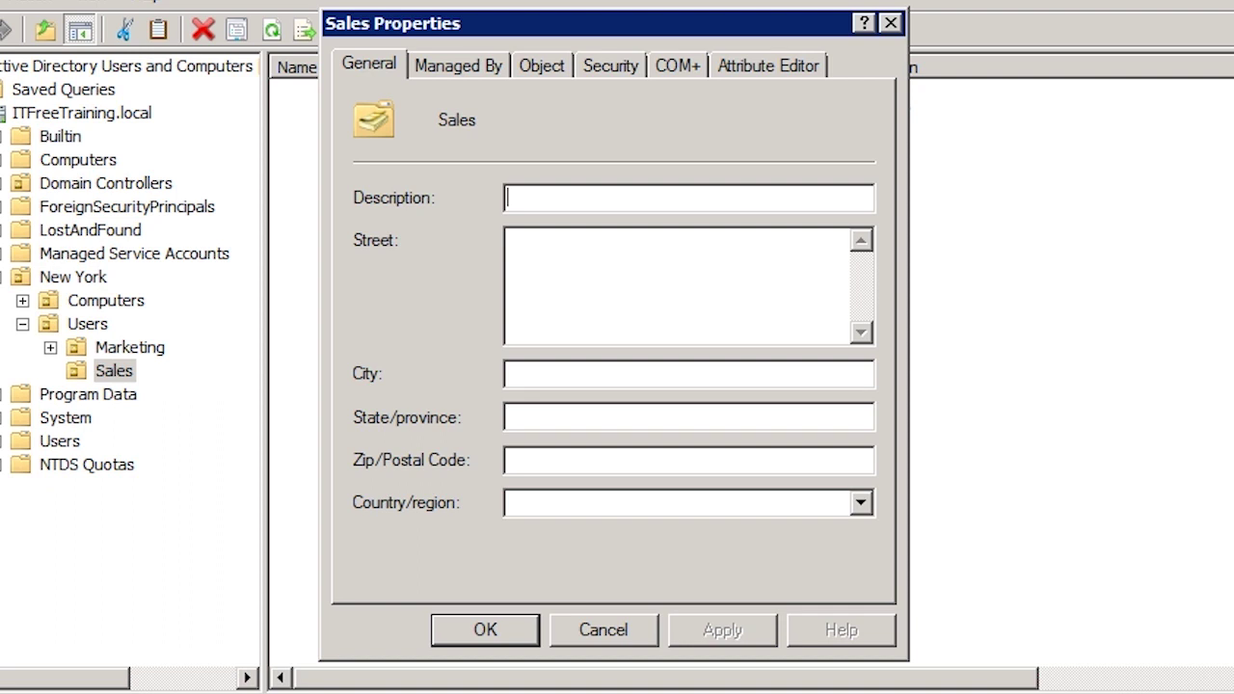
# Step: Assign a domain user account as the manager of the Sales organizational unit
pyautogui.click(443, 70)
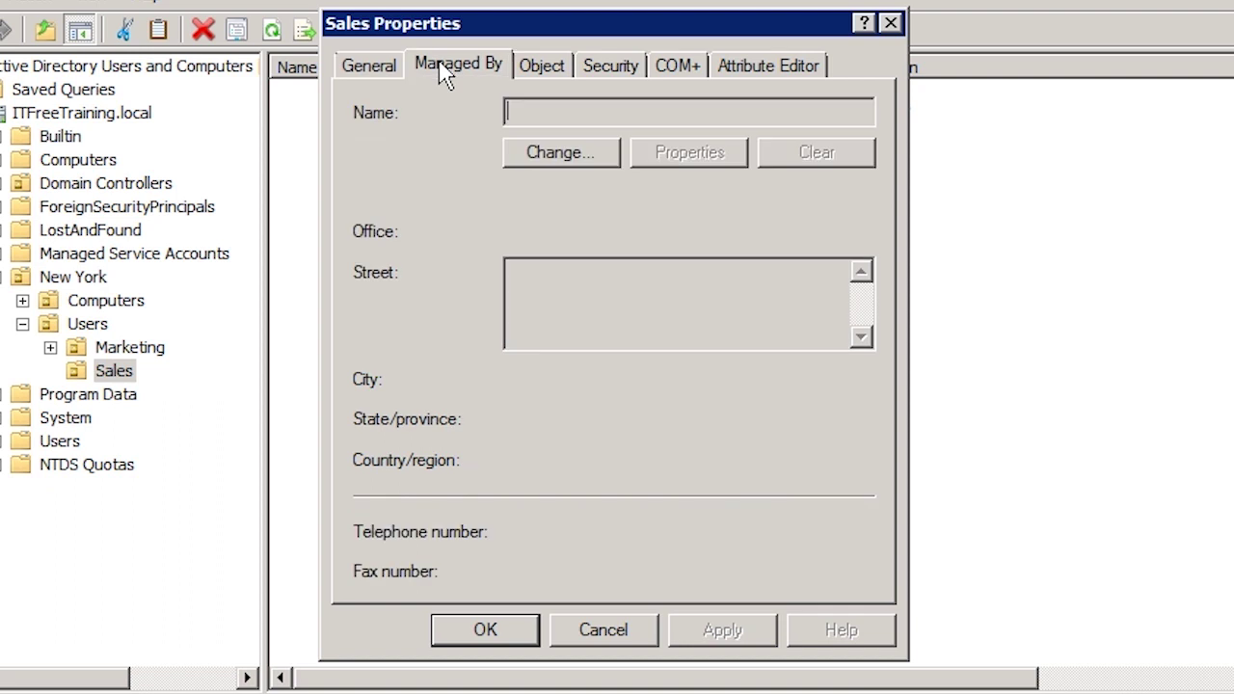
pyautogui.click(598, 154)
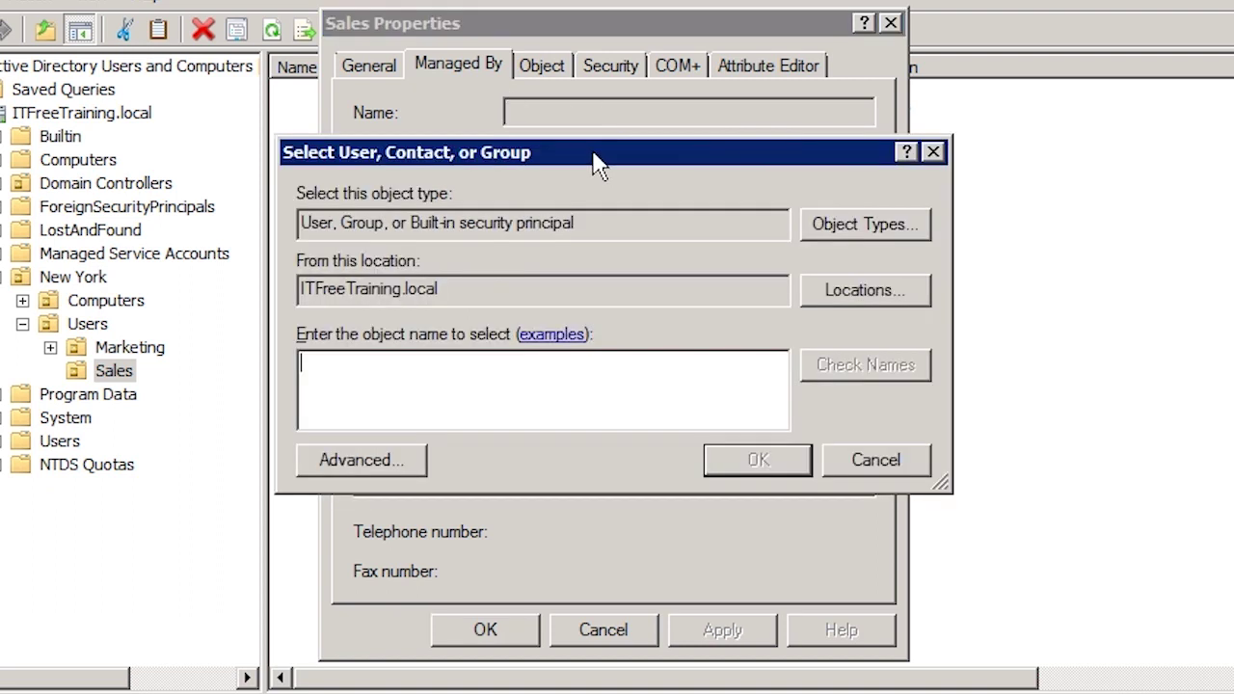
pyautogui.write('Doej')
pyautogui.press('Return')
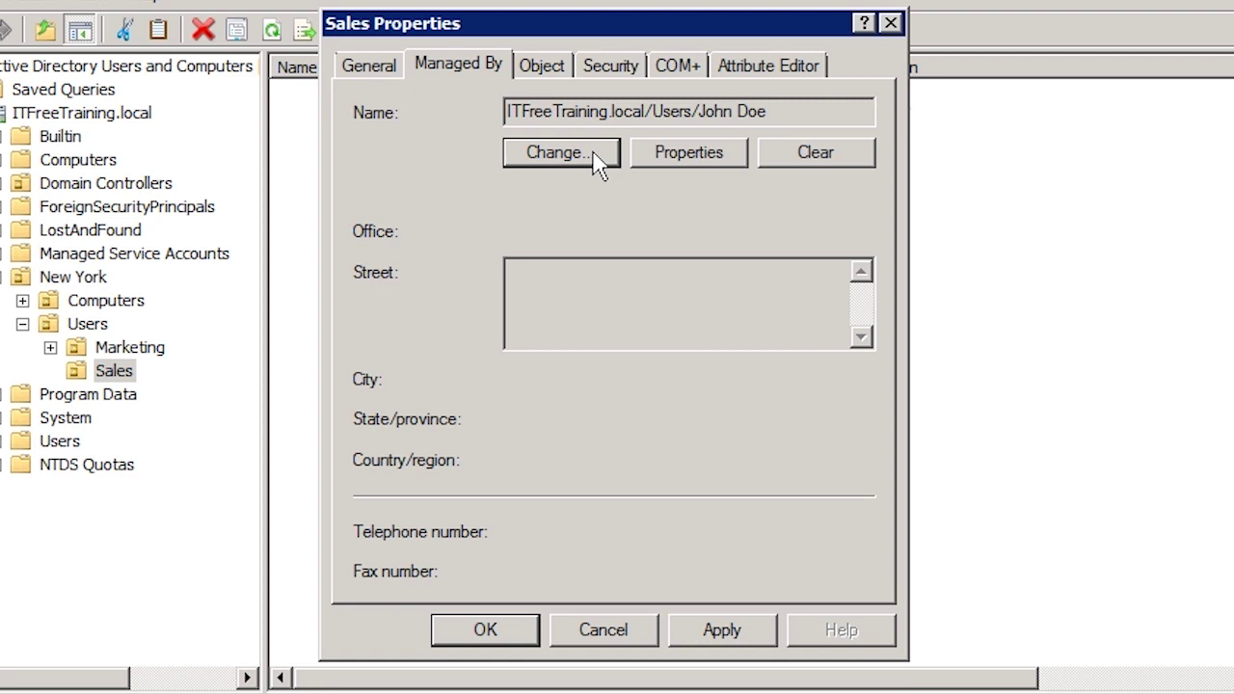
# Step: Check the Sales organizational unit's accidental deletion protection, and close its properties without saving
pyautogui.click(567, 75)
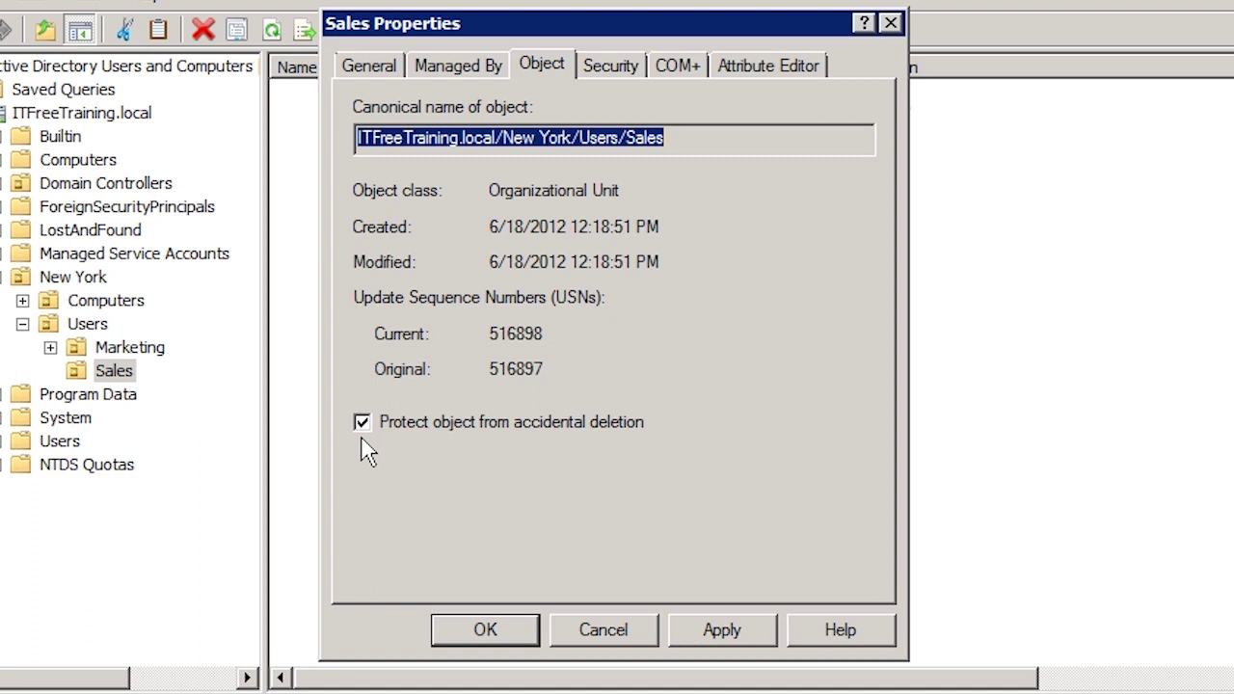
pyautogui.click(603, 629)
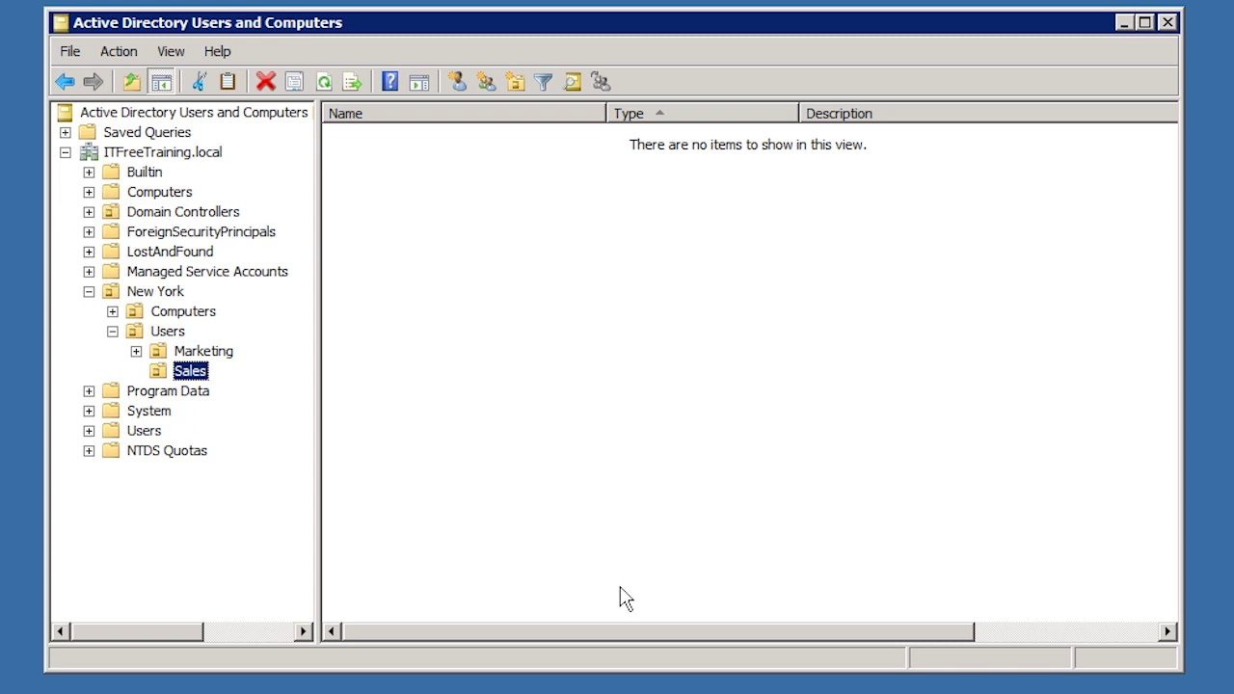
# Step: Sort the domain's Users container by name and move the contact and user listed between invoice_sales and krbtgt into New York/Users/Sales
pyautogui.click(145, 431)
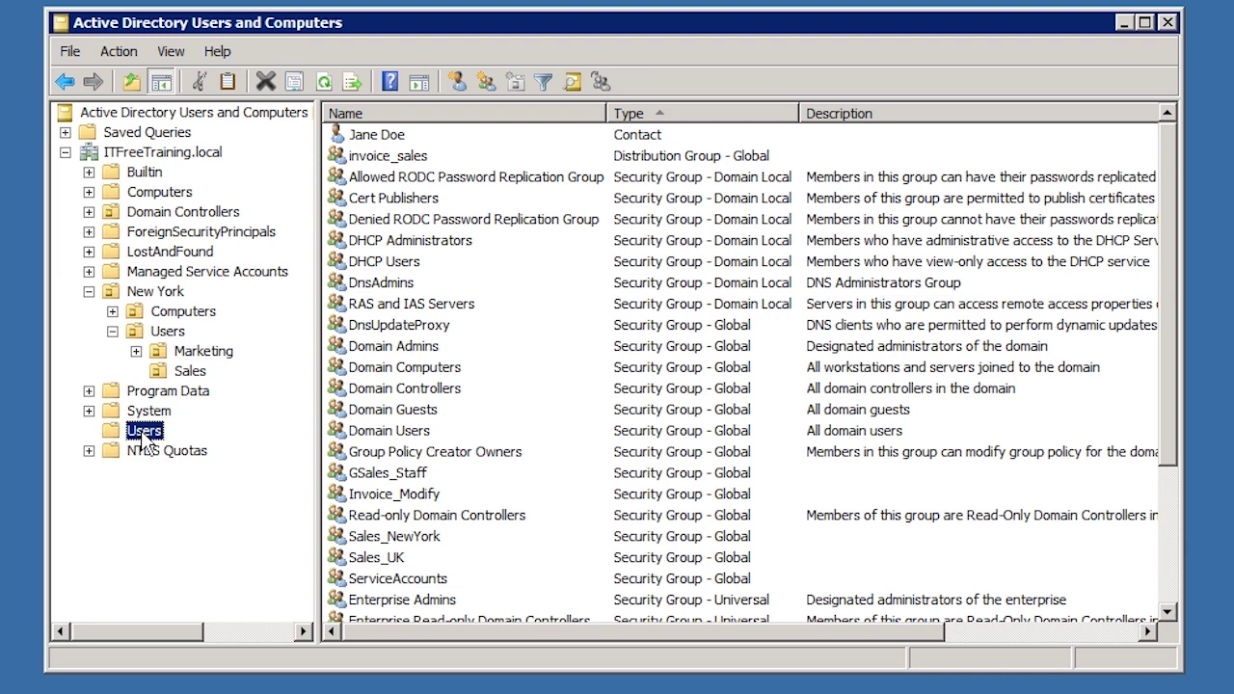
pyautogui.click(415, 115)
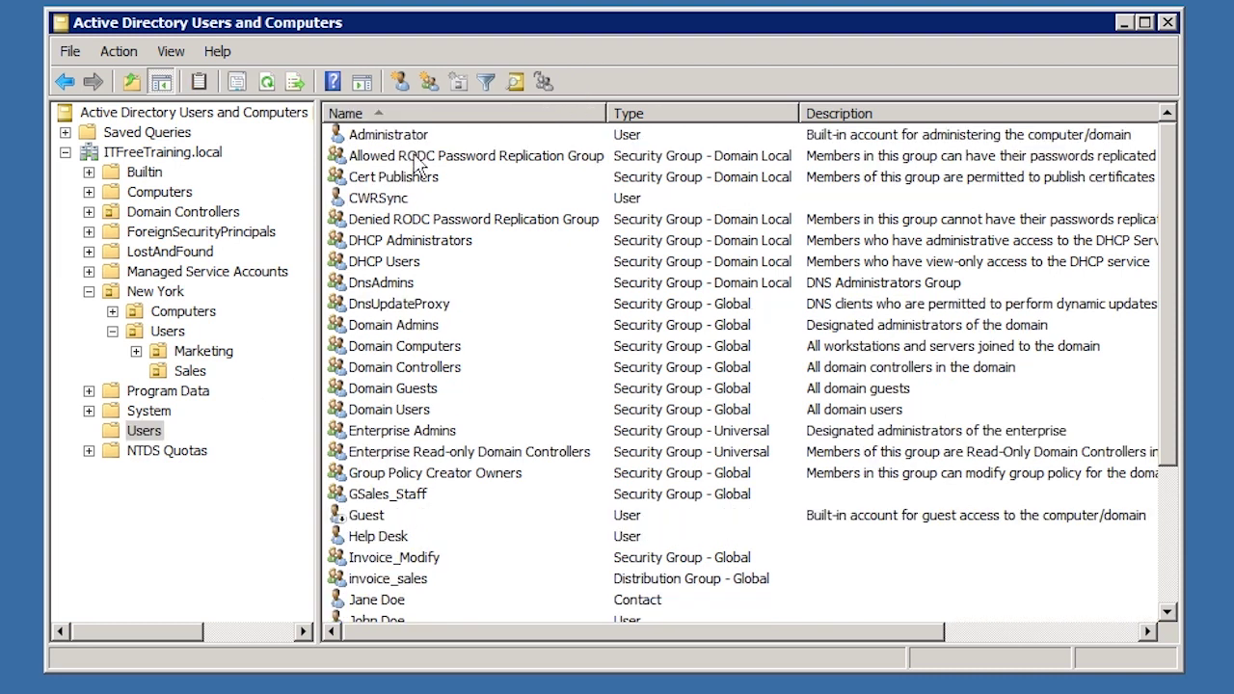
pyautogui.scroll(-3, 417, 175)
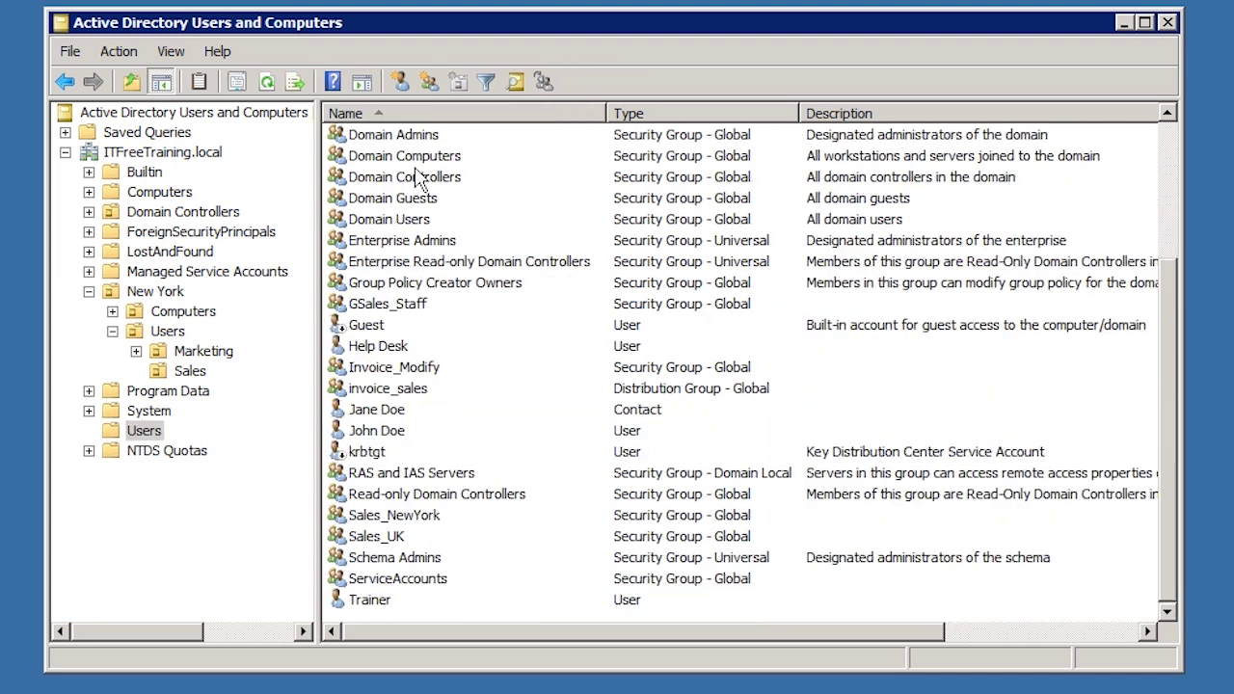
pyautogui.click(380, 410)
pyautogui.keyDown('shift'); pyautogui.click(380, 431); pyautogui.keyUp('shift')
pyautogui.moveTo(376, 424); pyautogui.dragTo(220, 387)
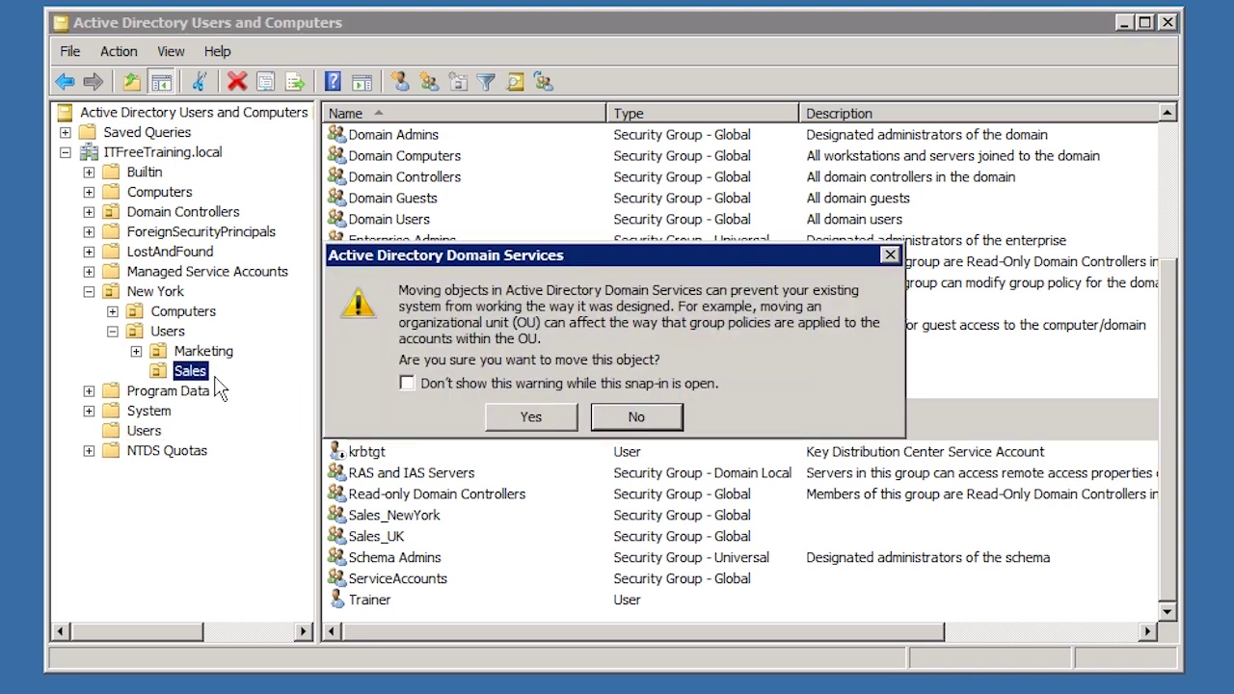
pyautogui.click(542, 412)
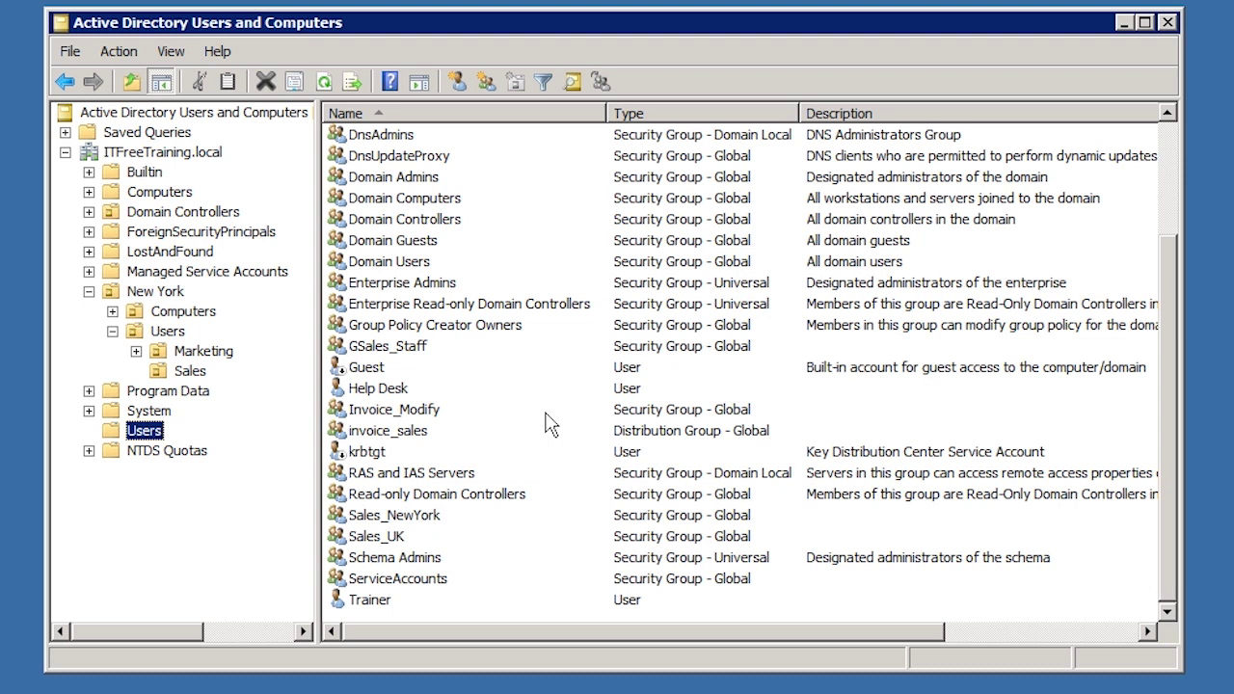
# Step: Move the computers WS1 and WS2 from the domain's Computers container into New York's Computers organizational unit
pyautogui.click(160, 195)
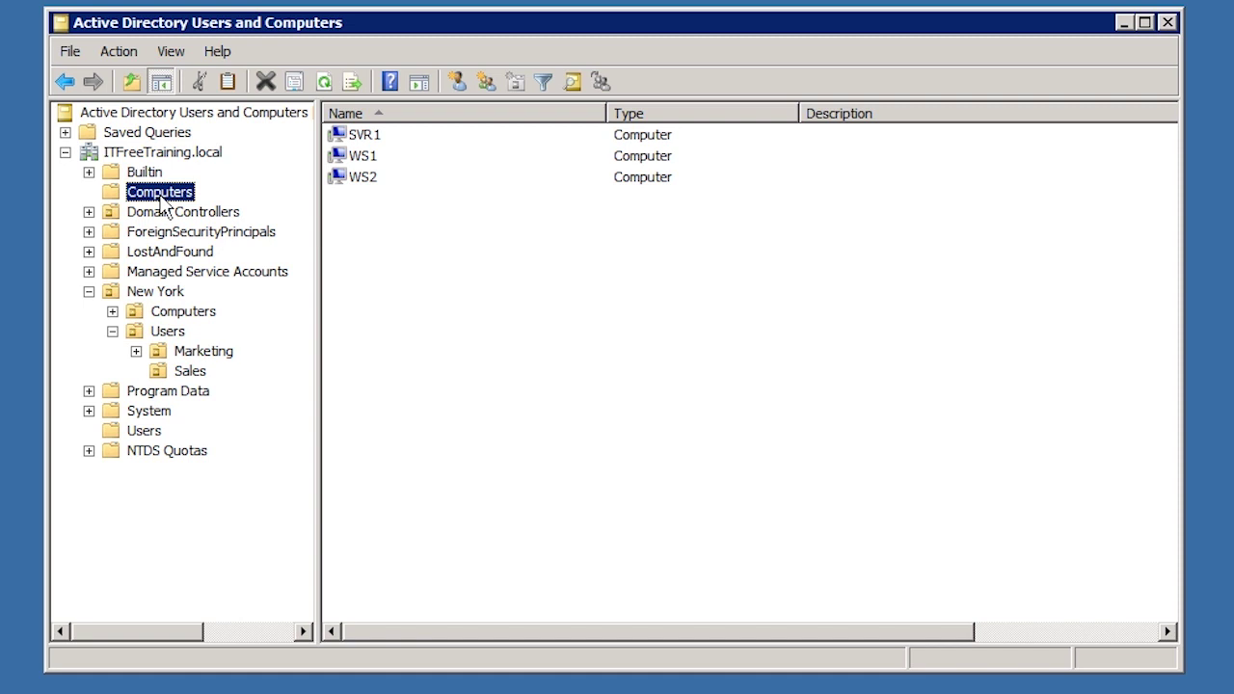
pyautogui.click(405, 162)
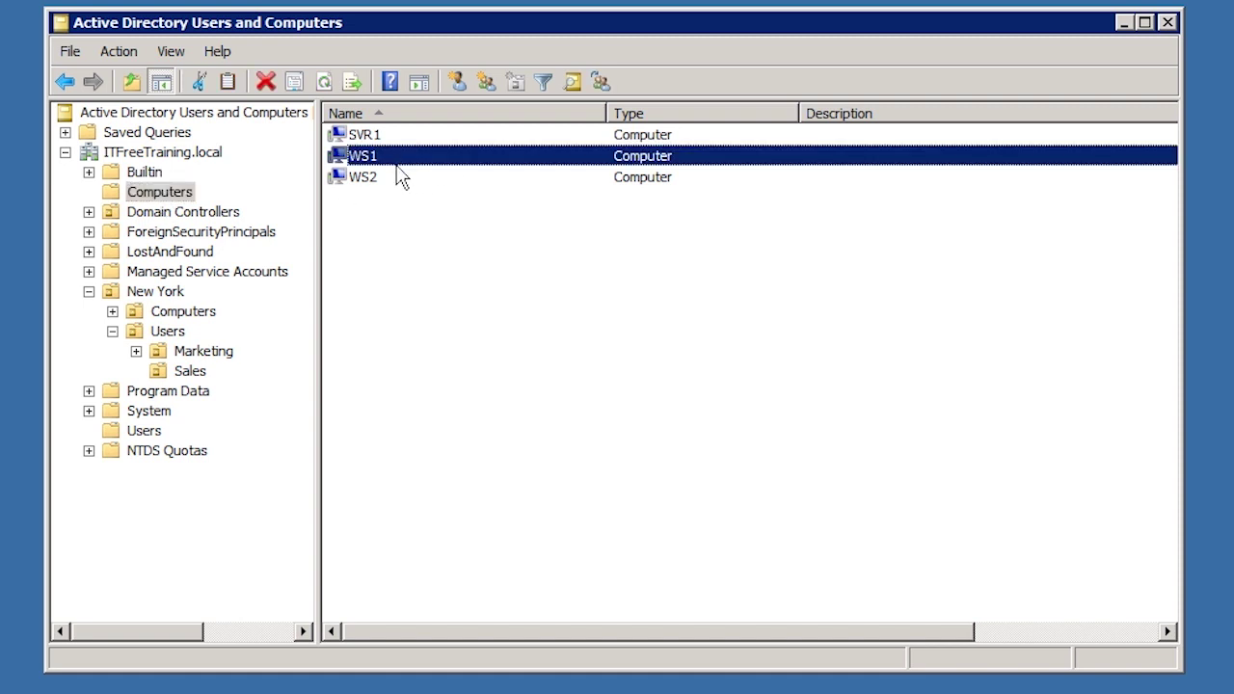
pyautogui.keyDown('shift'); pyautogui.click(397, 180); pyautogui.keyUp('shift')
pyautogui.moveTo(380, 160); pyautogui.dragTo(279, 319)
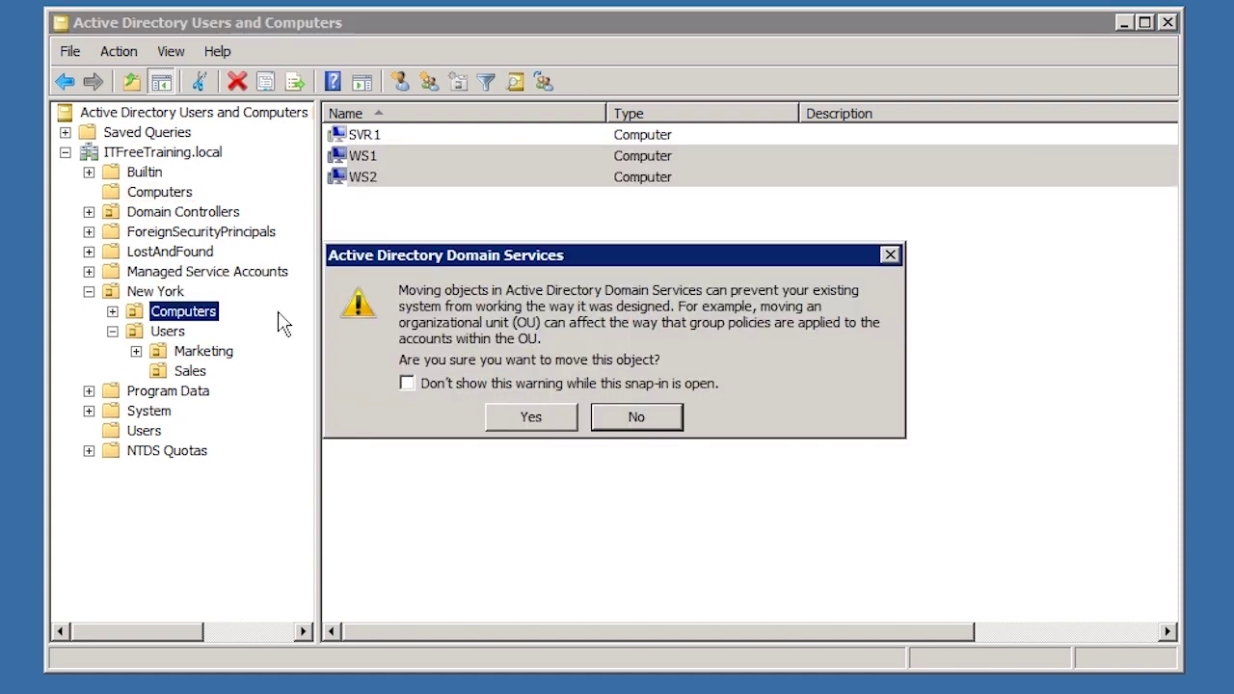
pyautogui.click(548, 418)
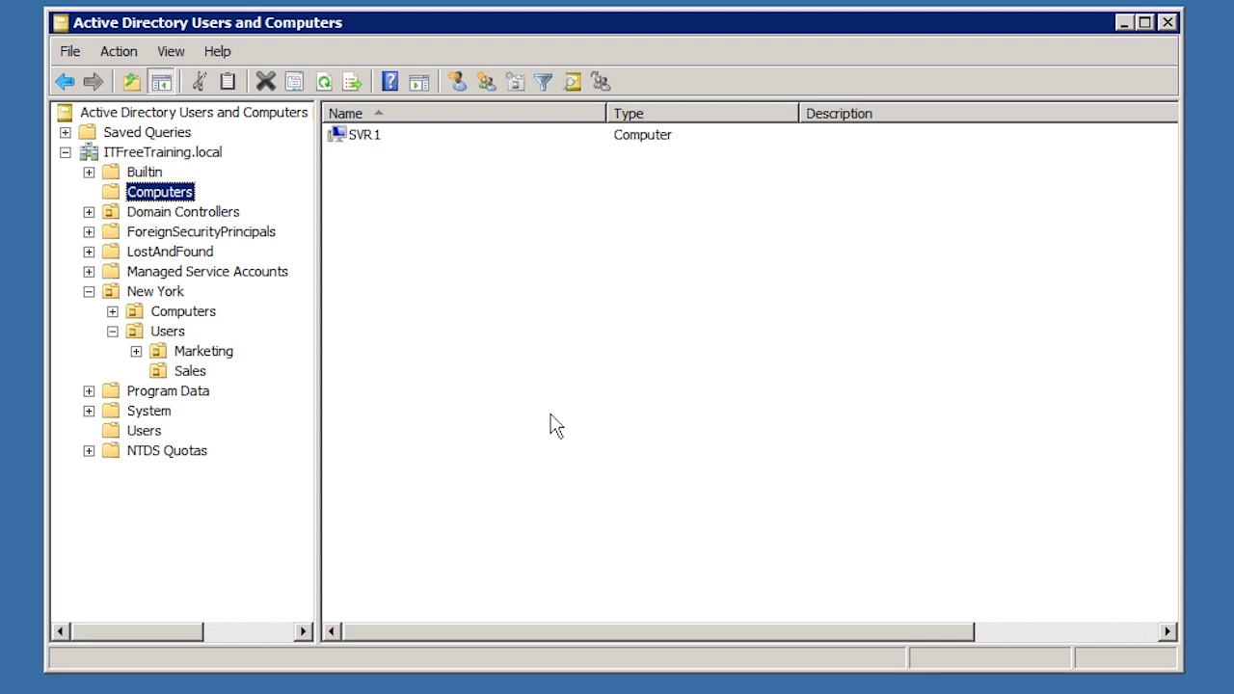
# Step: Create an organizational unit named Testing in New York's Computers organizational unit, with protection from accidental deletion enabled
pyautogui.click(185, 316)
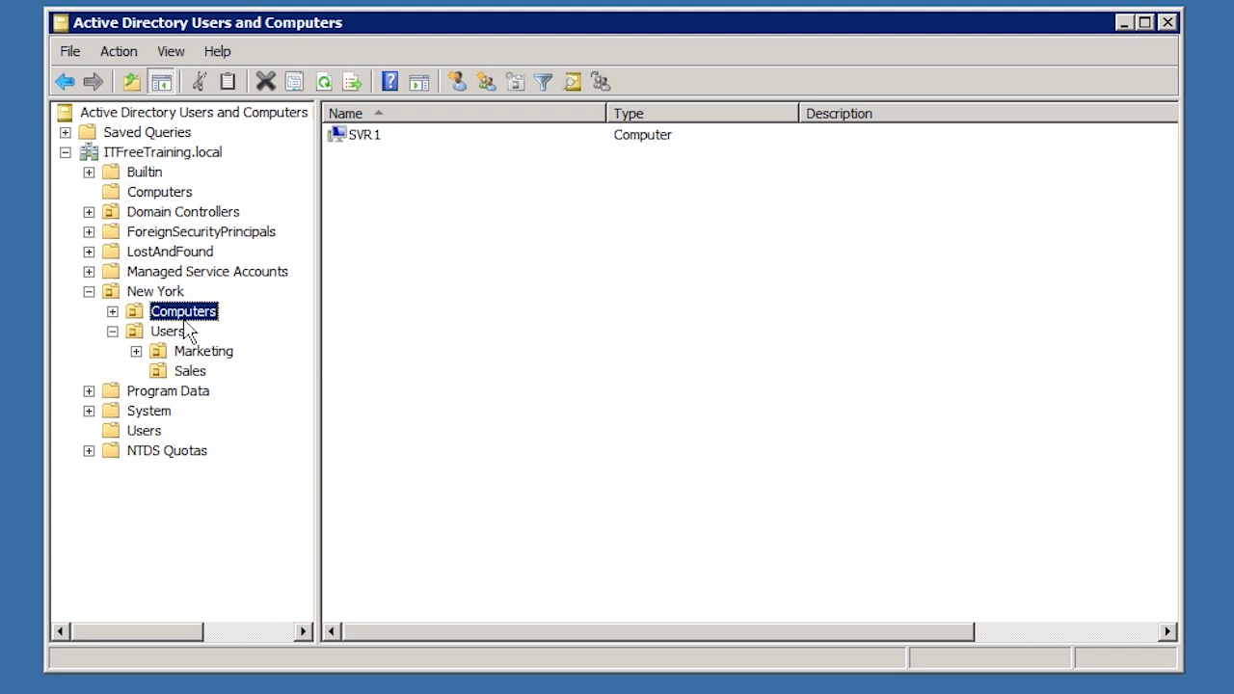
pyautogui.rightClick(186, 324)
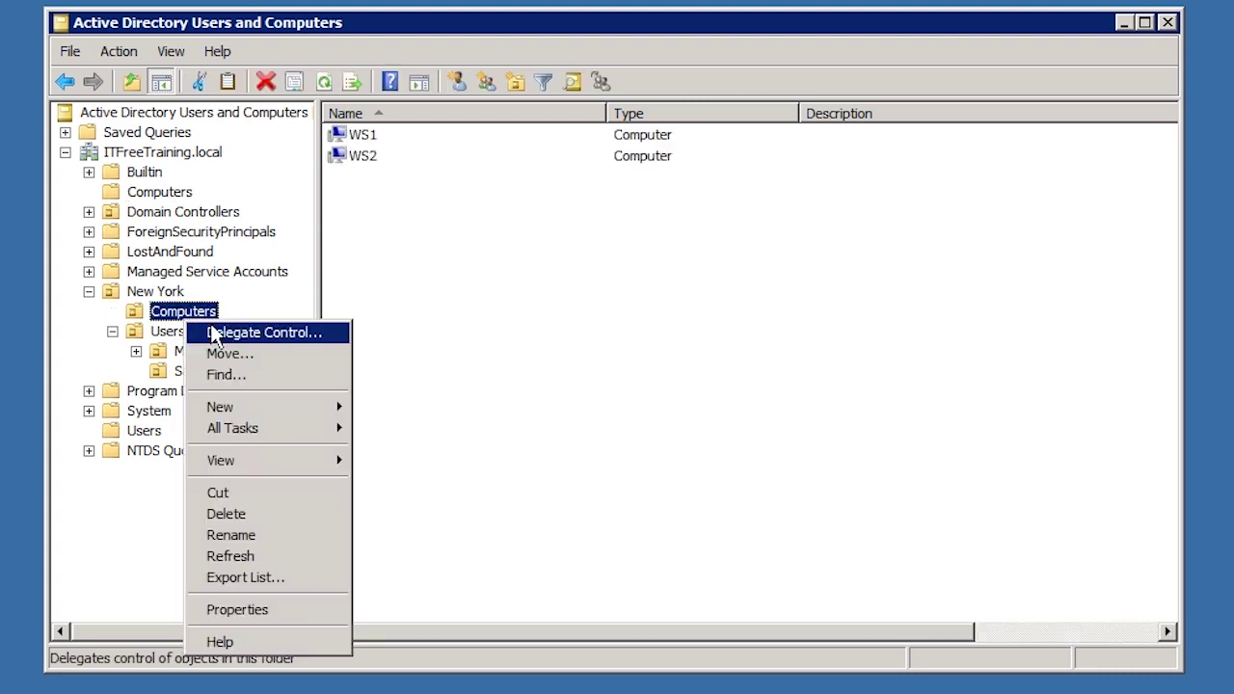
pyautogui.moveTo(256, 407)
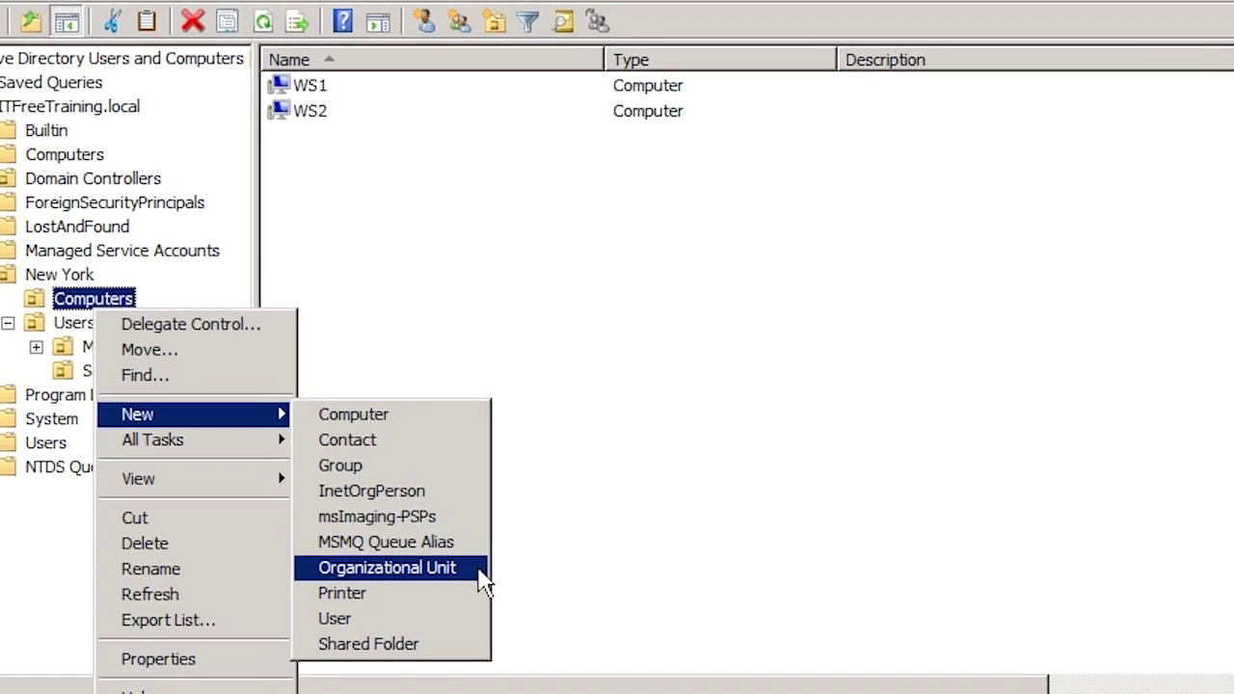
pyautogui.click(502, 536)
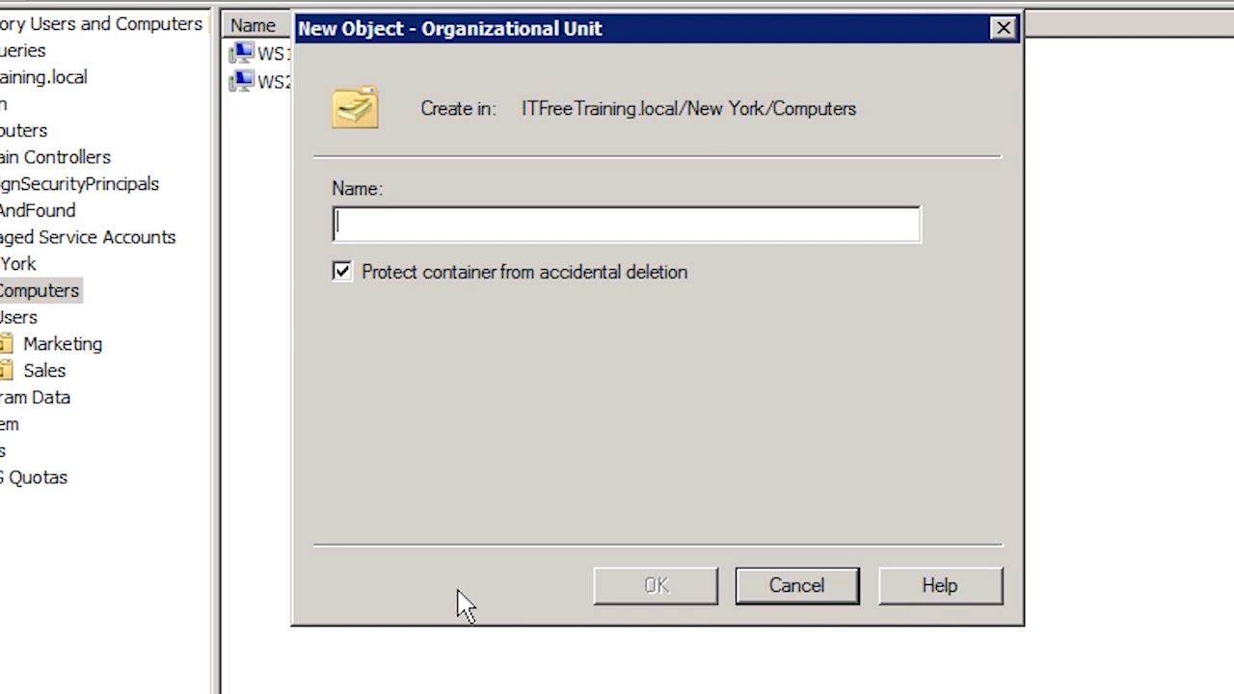
pyautogui.write('Testing')
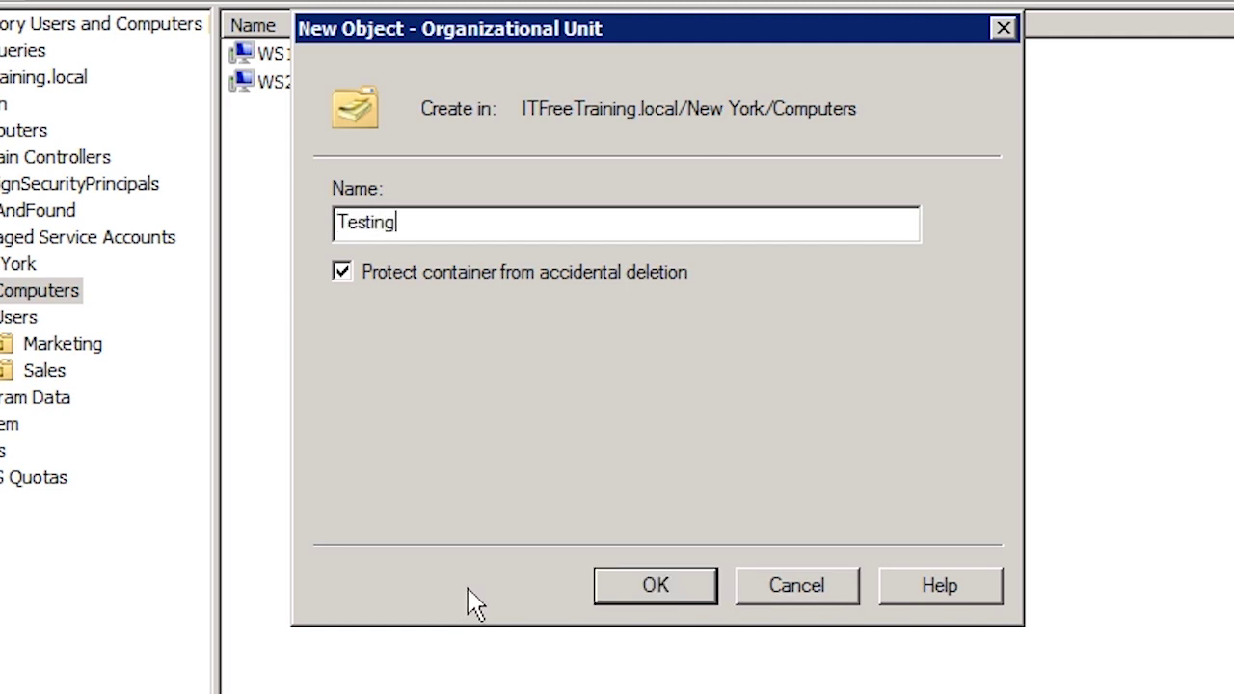
pyautogui.click(704, 583)
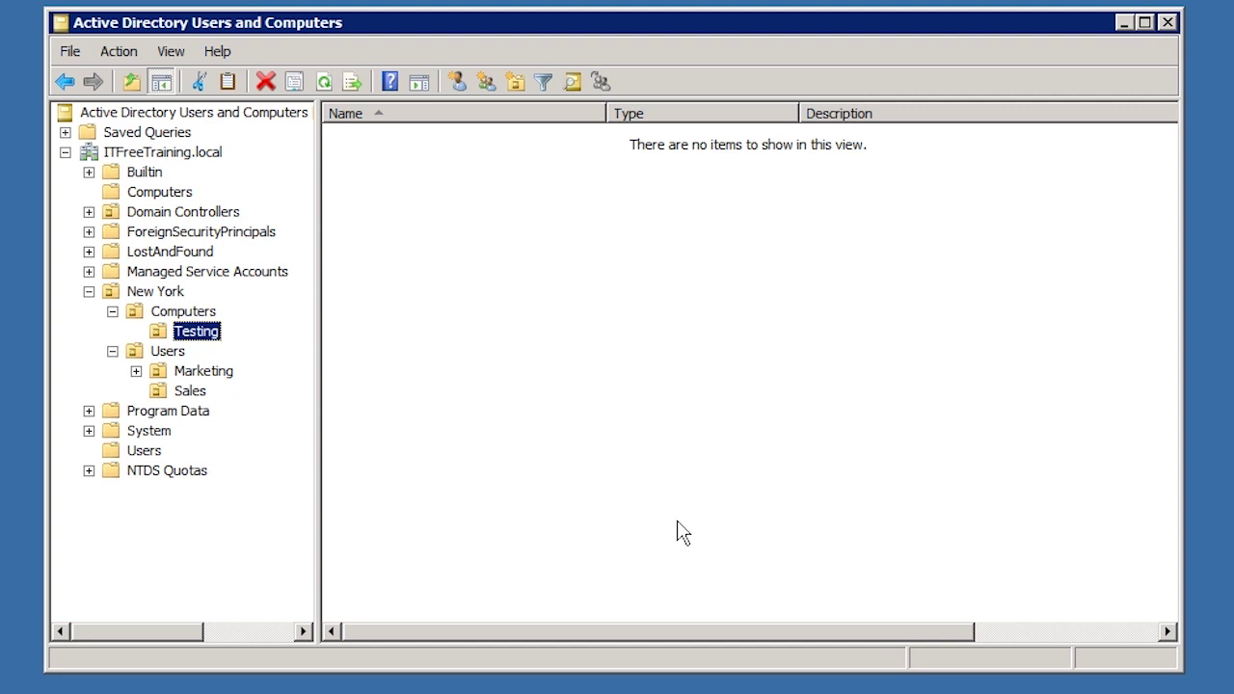
# Step: Examine the contents of the domain's LostAndFound, Program Data, System and NTDS Quotas containers
pyautogui.click(190, 253)
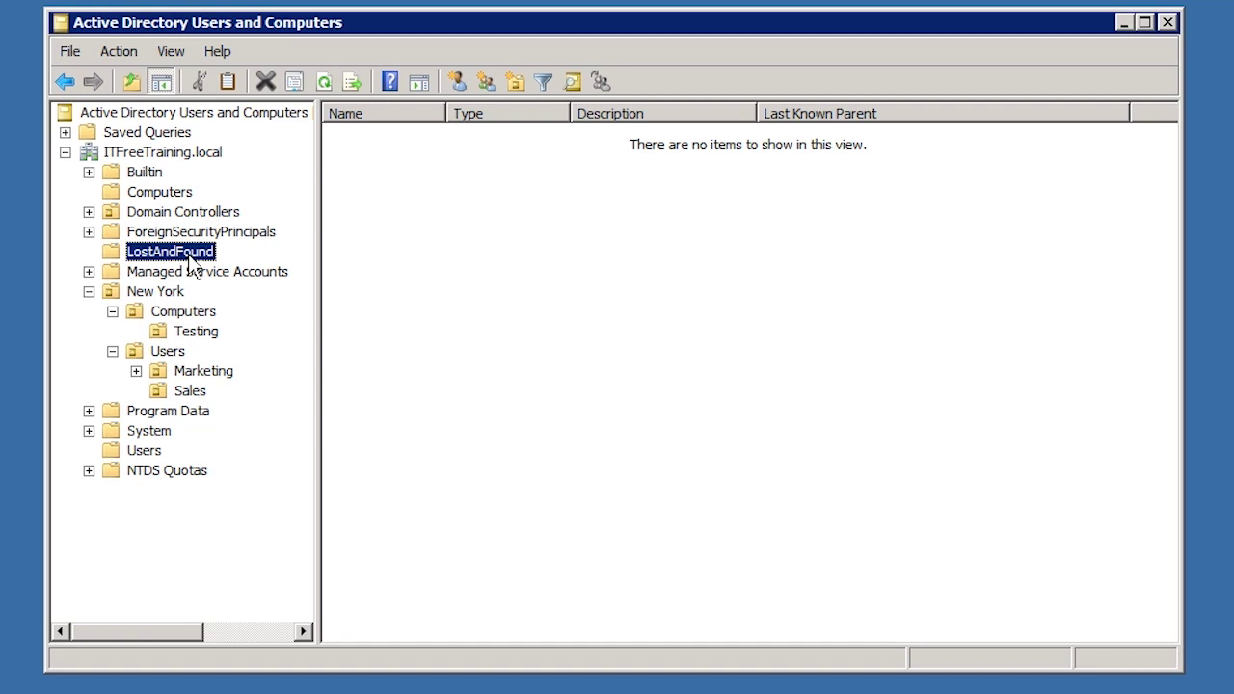
pyautogui.click(164, 412)
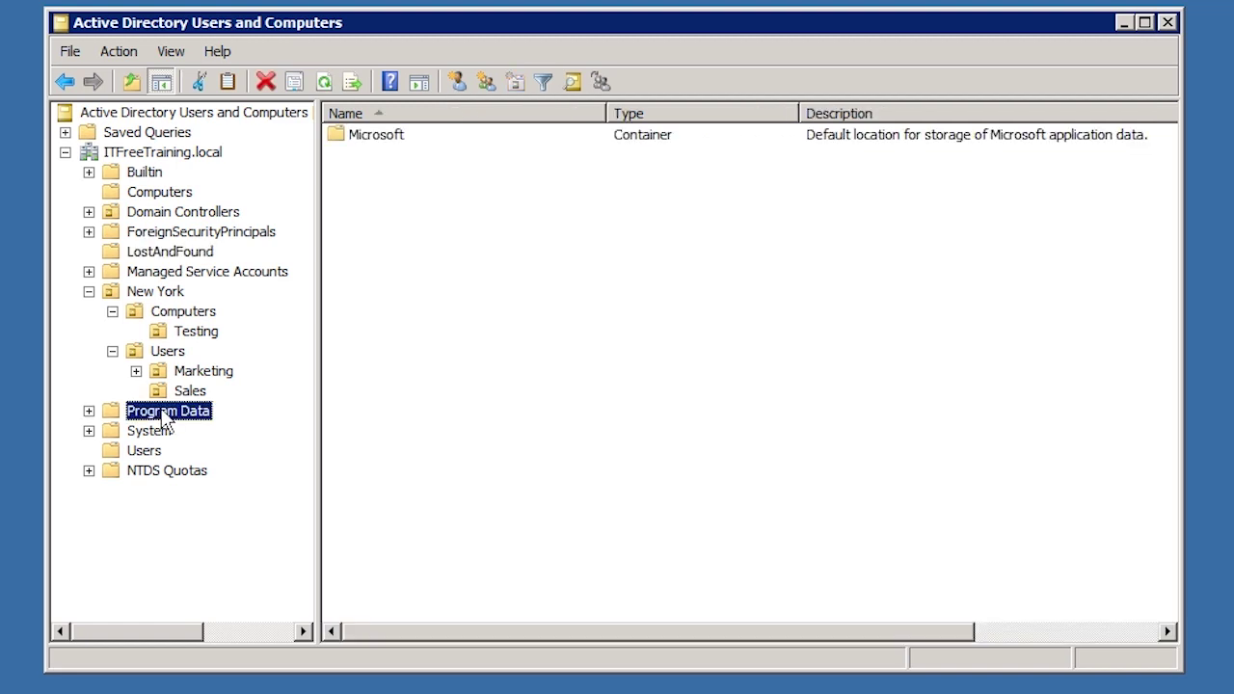
pyautogui.click(159, 432)
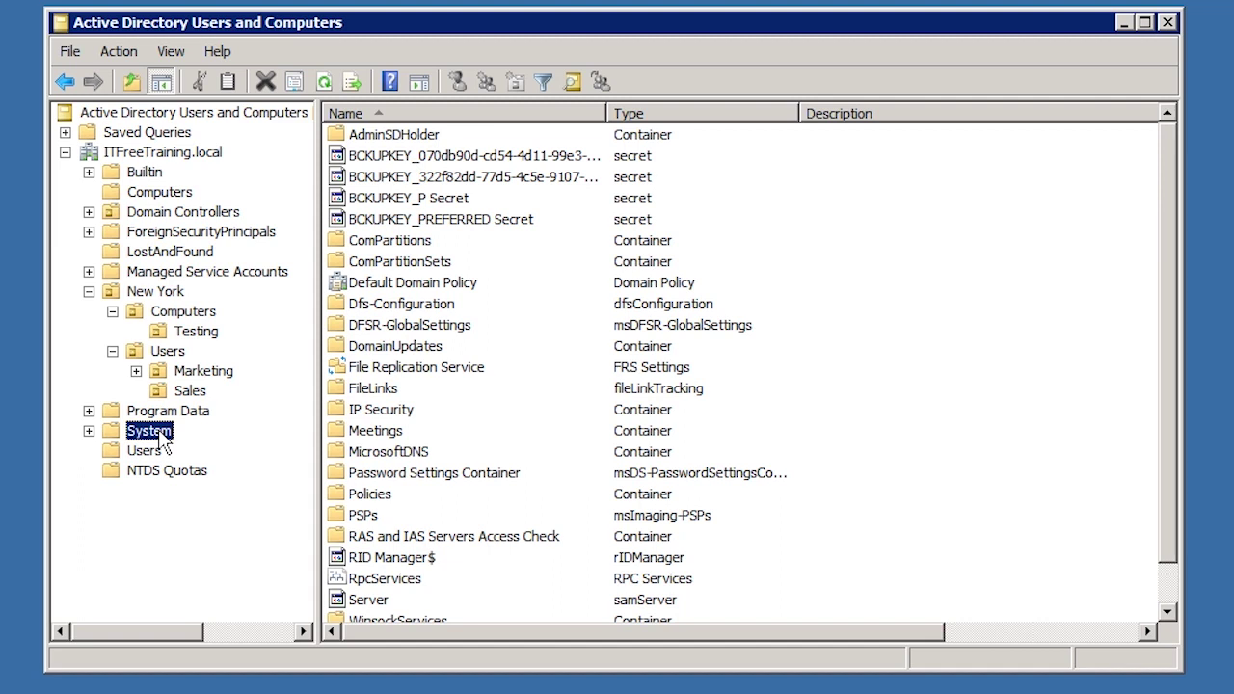
pyautogui.click(165, 472)
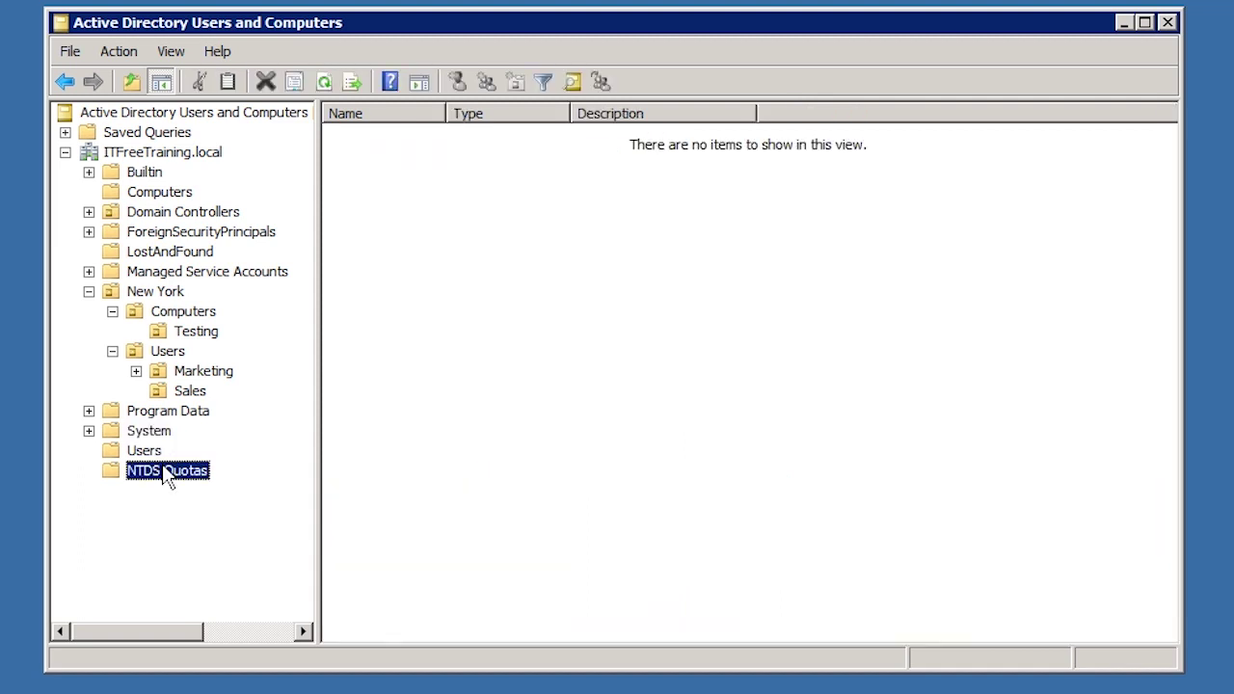